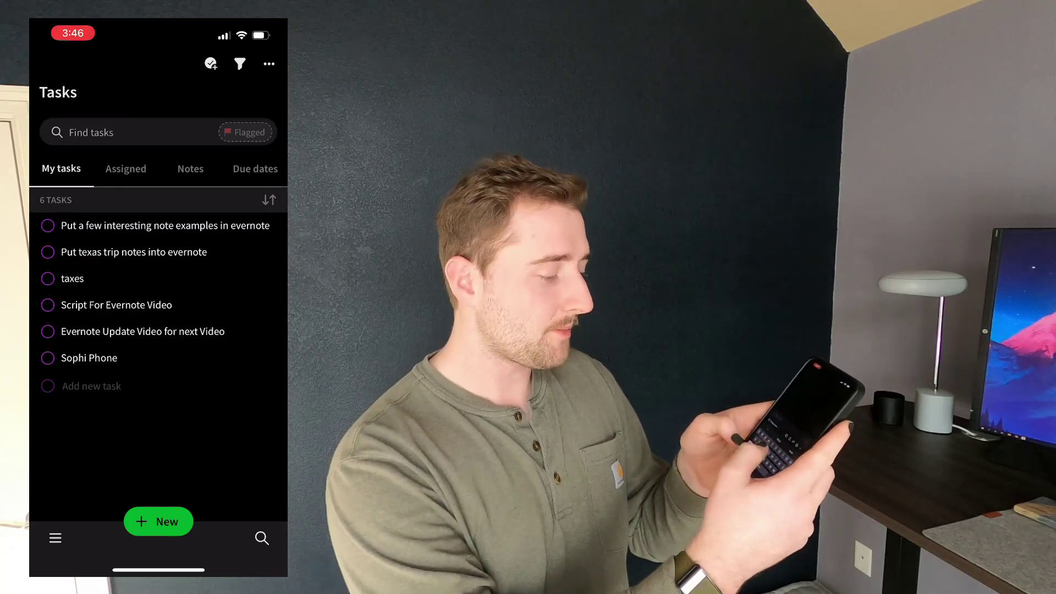
- Add Vacuum, Brush dogs and Workout as new tasks under My tasks
click(91, 386)
text(Vac)
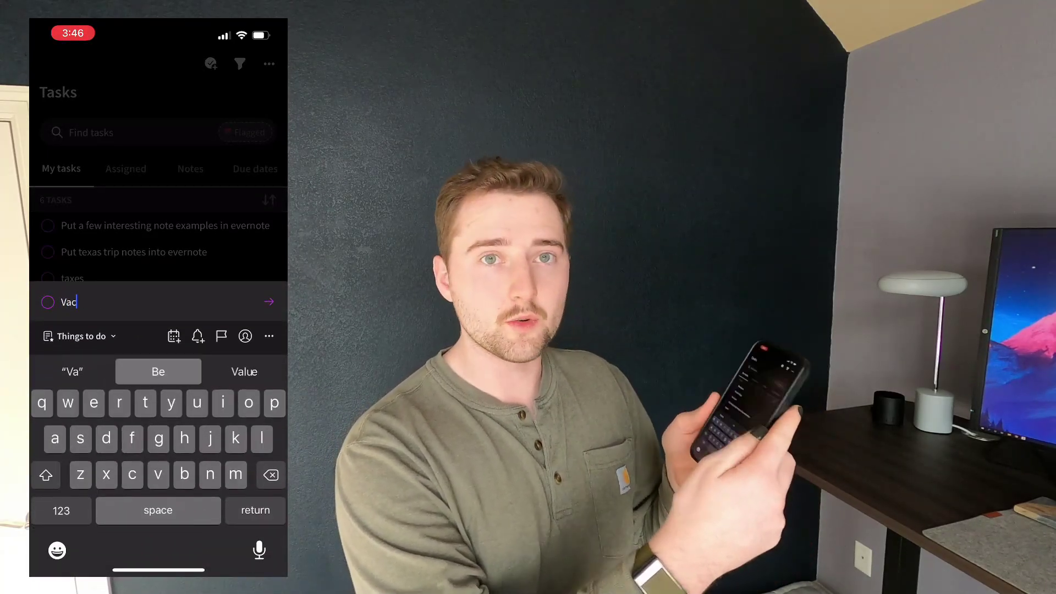
text(uum)
key(Return)
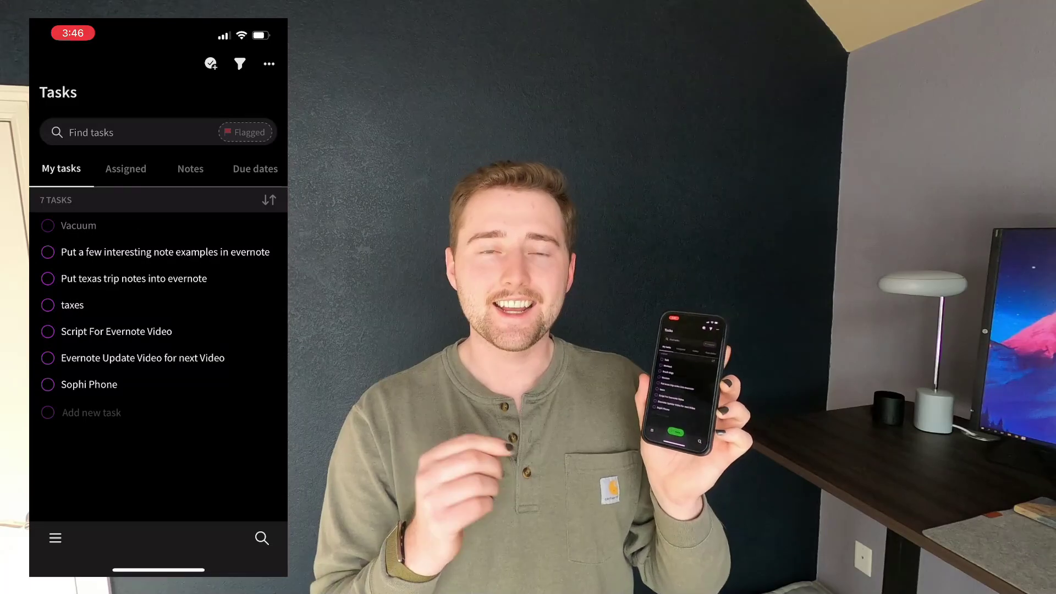
click(91, 412)
text(Brush)
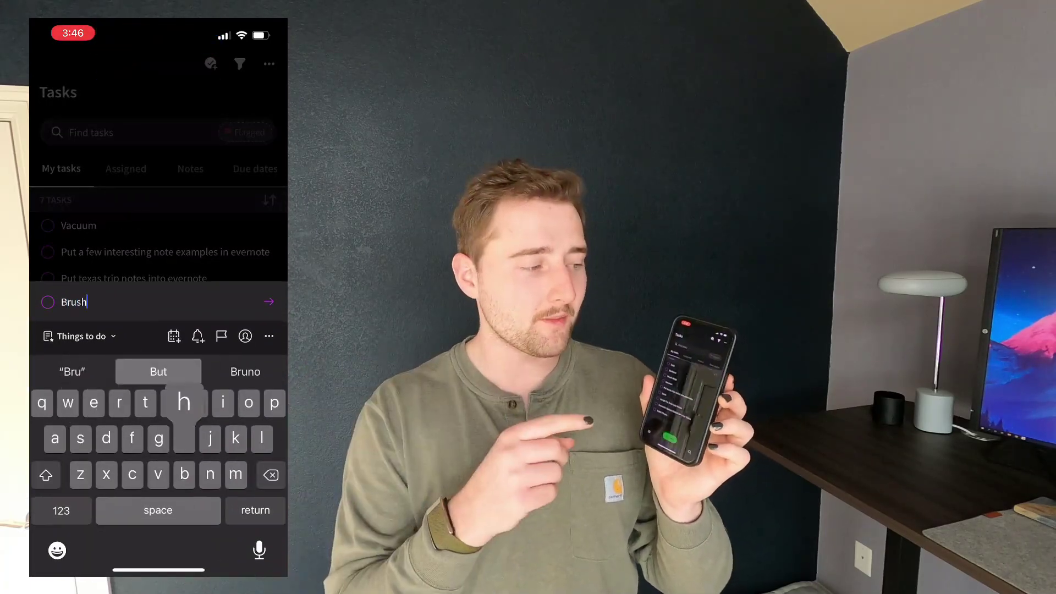
text( dogs)
key(Return)
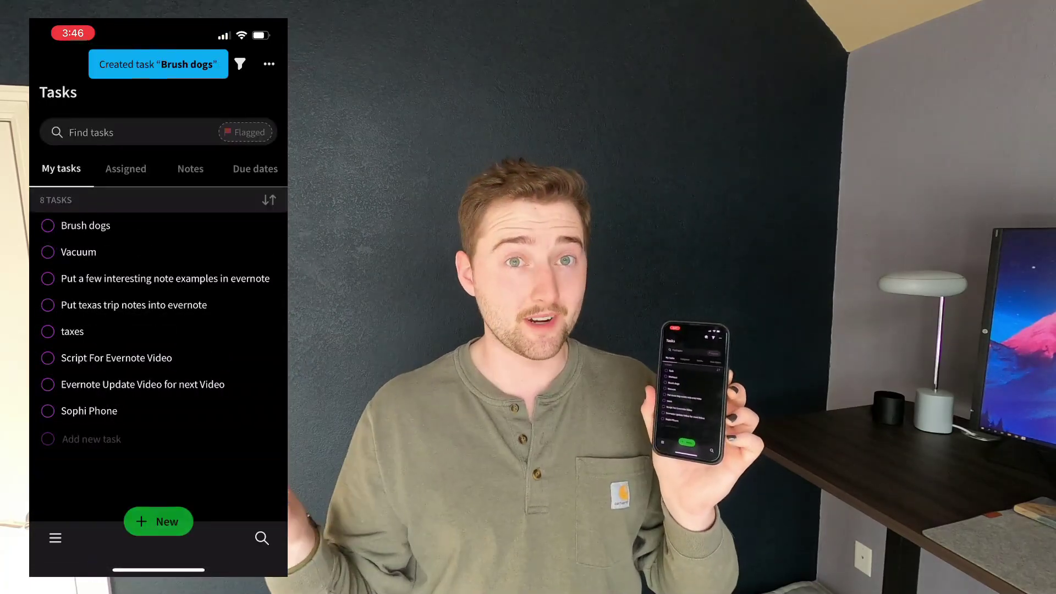
click(91, 438)
text(Wo)
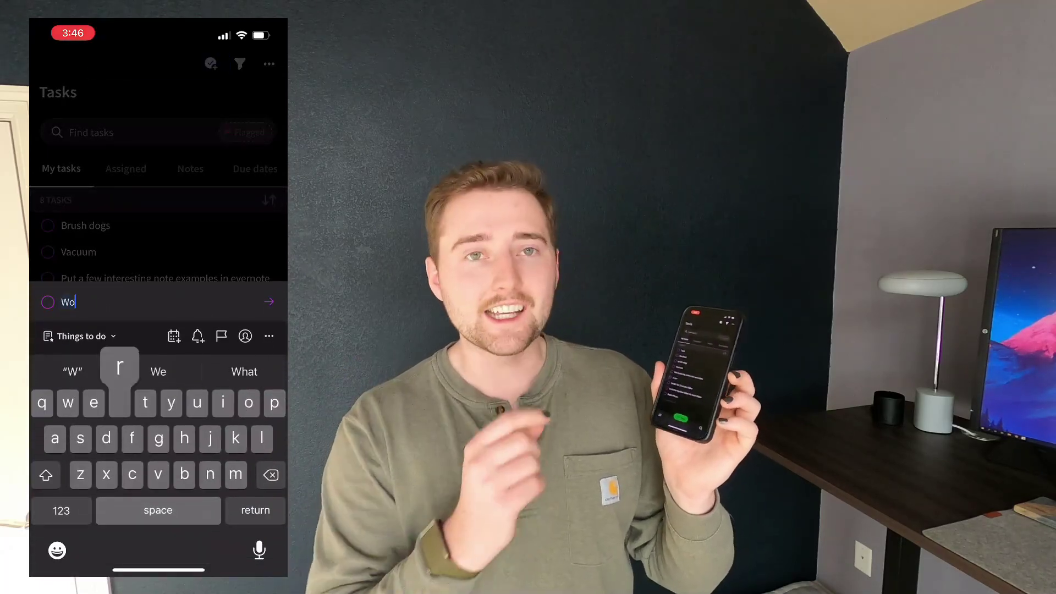
text(rkout)
key(Return)
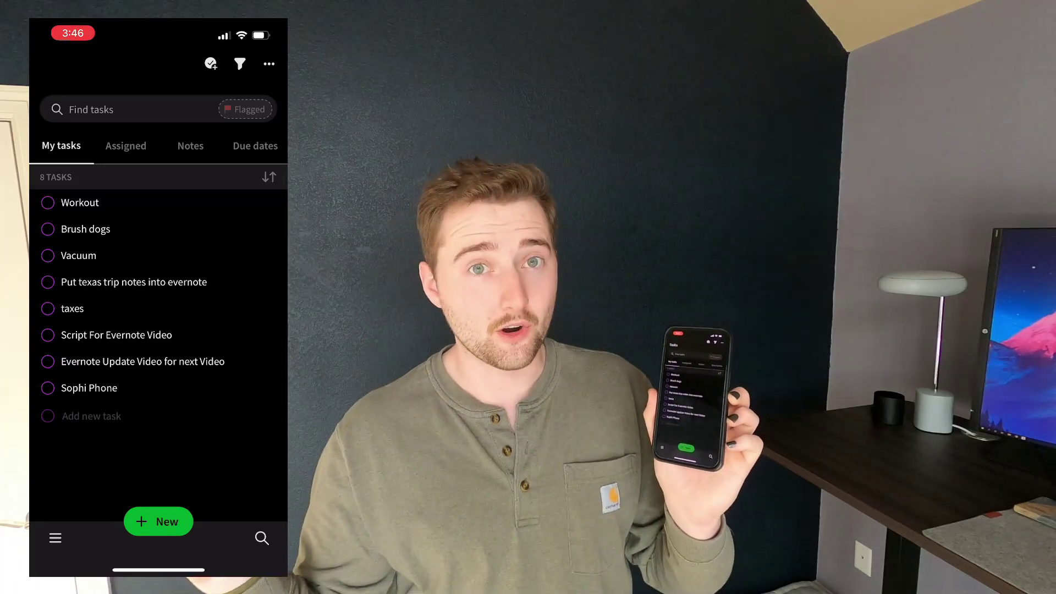
scroll(159, 319, up, 1)
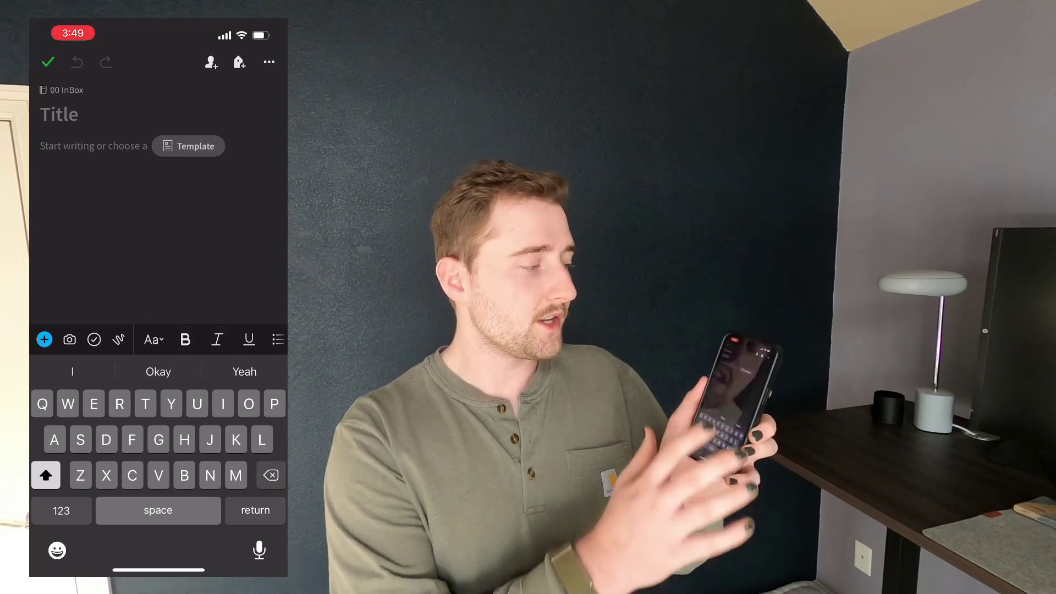
- Title the new note 'Insjsjd' without a template and return to Home
click(59, 114)
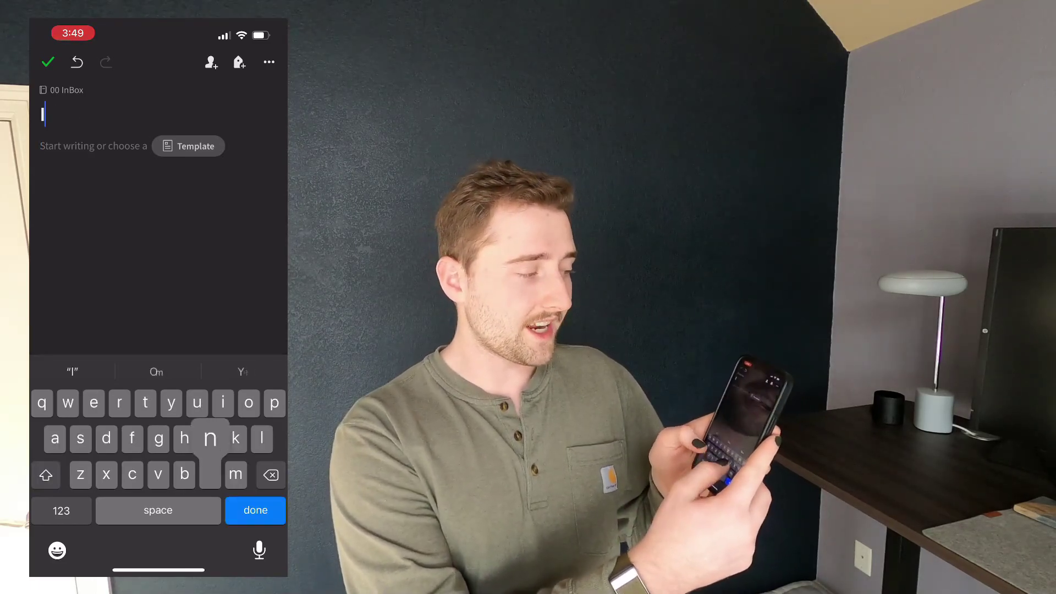
text(Insjsjd)
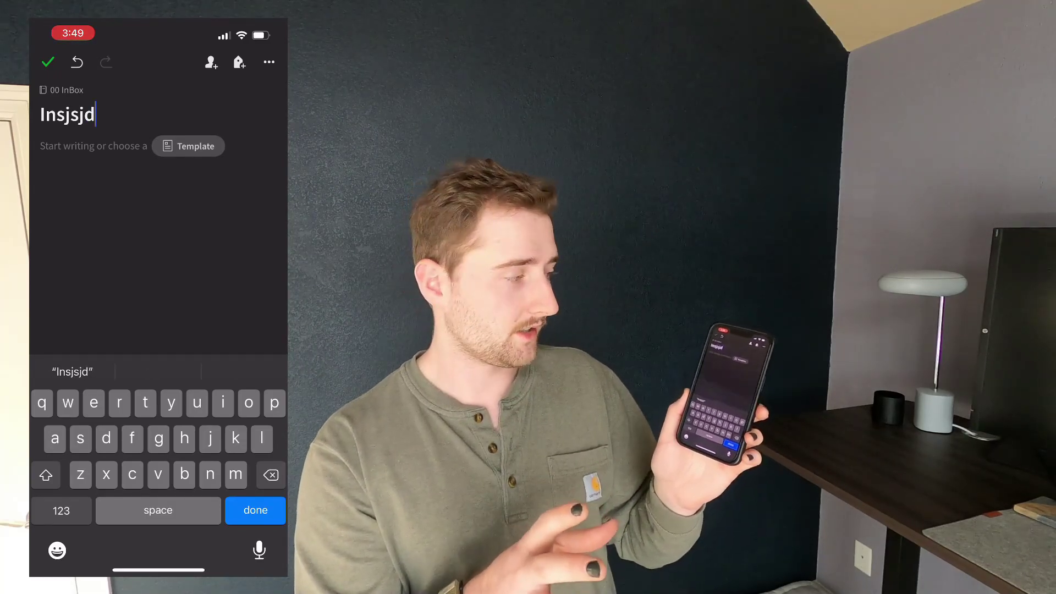
click(188, 146)
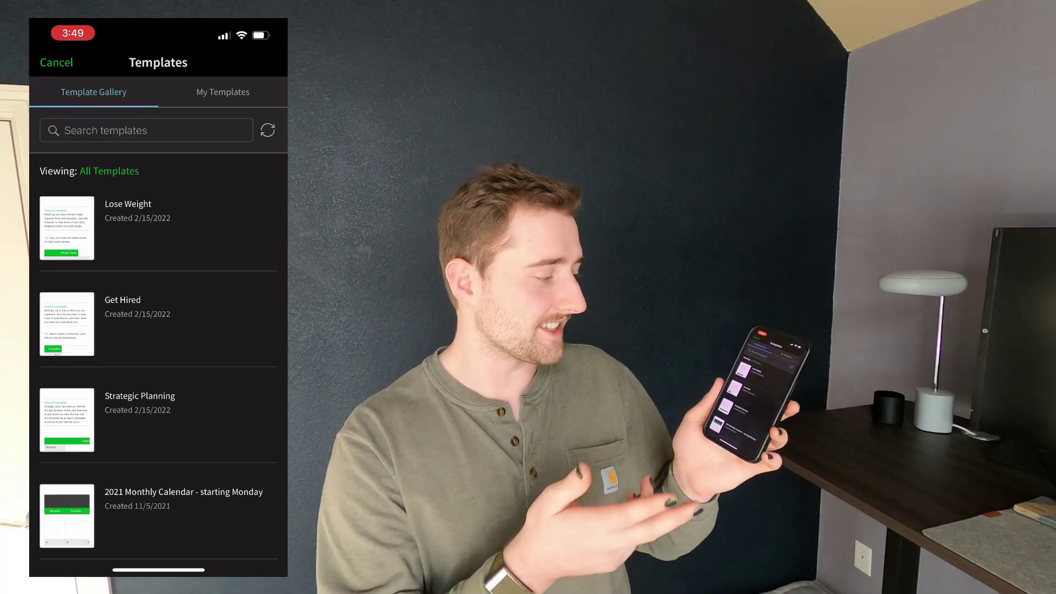
click(56, 63)
click(43, 62)
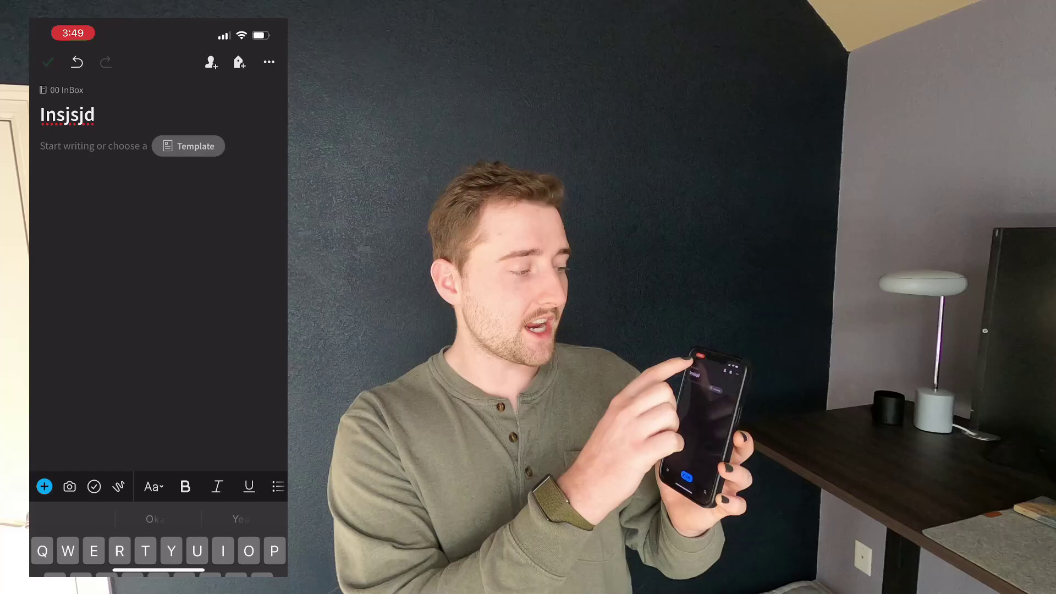
click(44, 61)
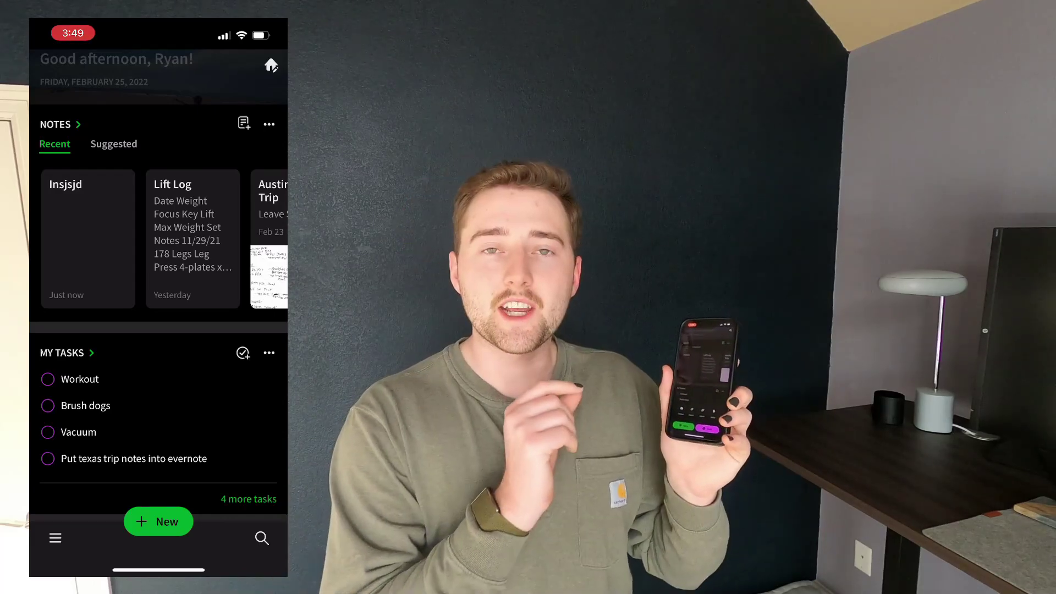
scroll(159, 297, down, 3)
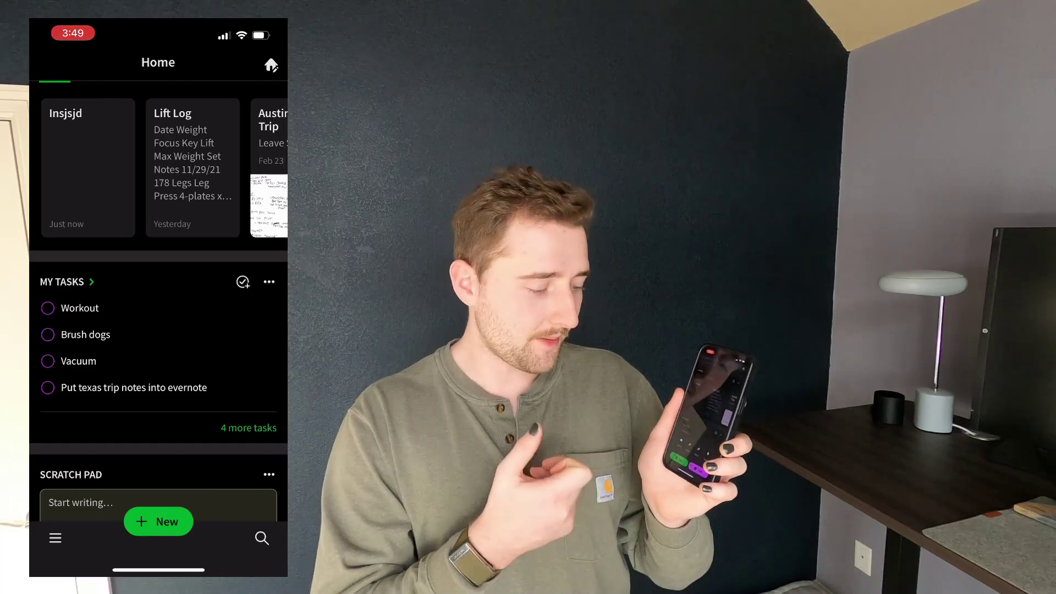
scroll(159, 297, up, 3)
scroll(159, 296, up, 2)
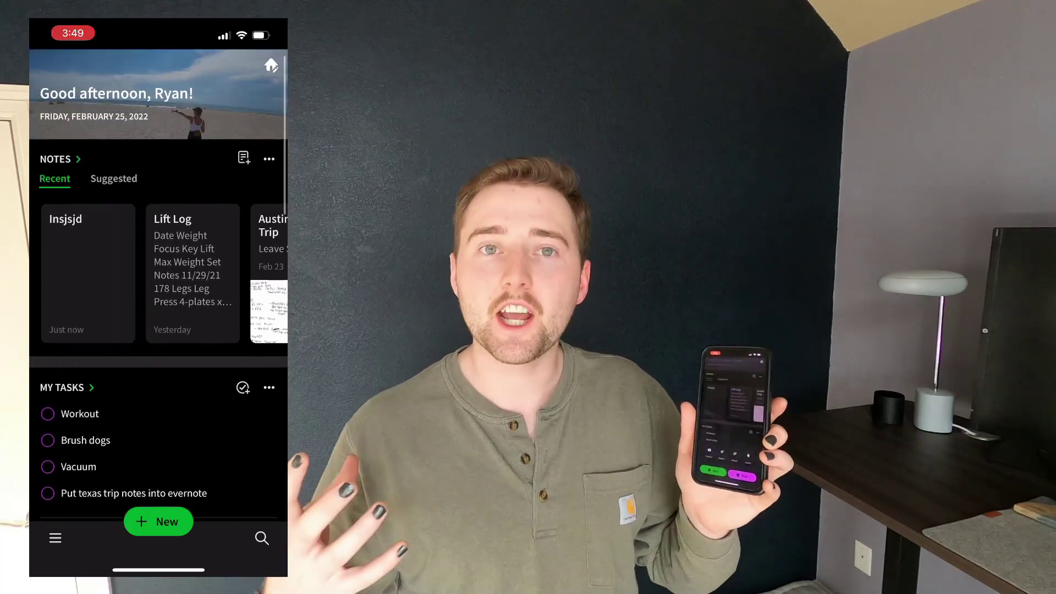
click(158, 521)
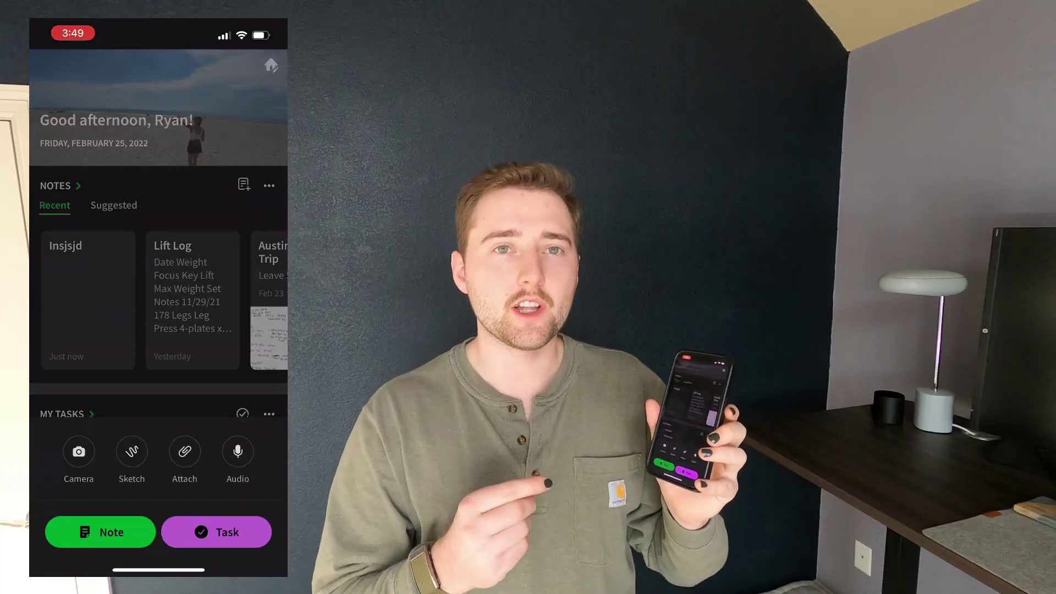
click(131, 450)
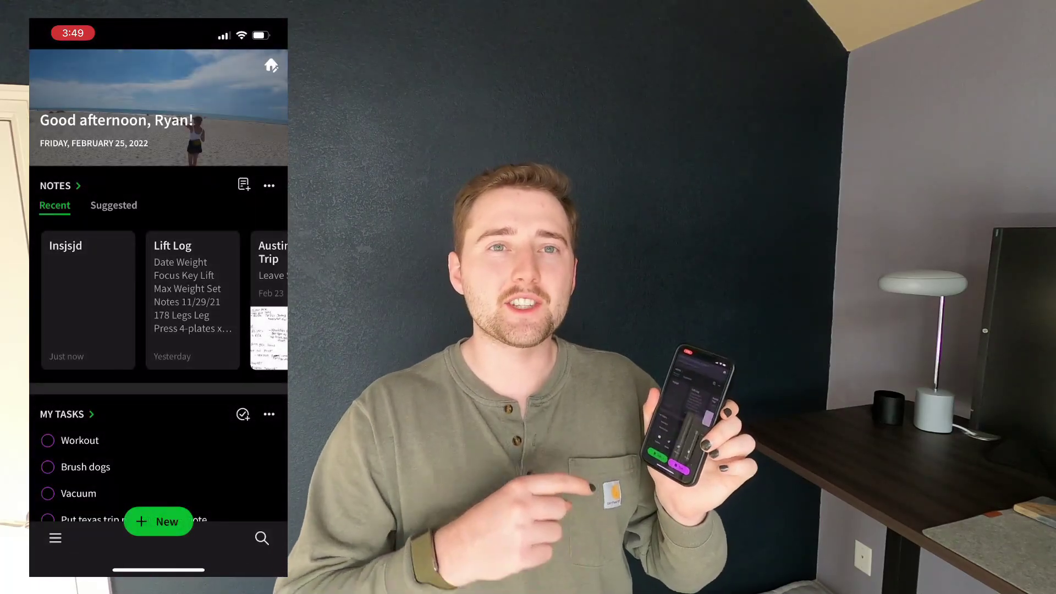
scroll(158, 308, down, 2)
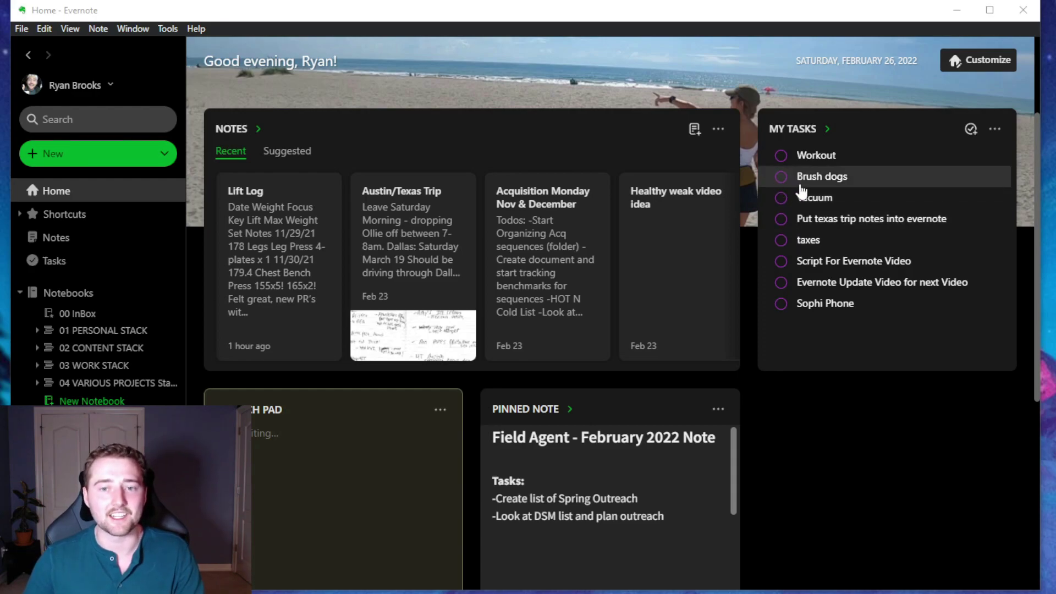
- Scroll through the Home widgets: Recent notes, My Tasks, scratch pad, pinned note and shortcuts
scroll(638, 250, down, 5)
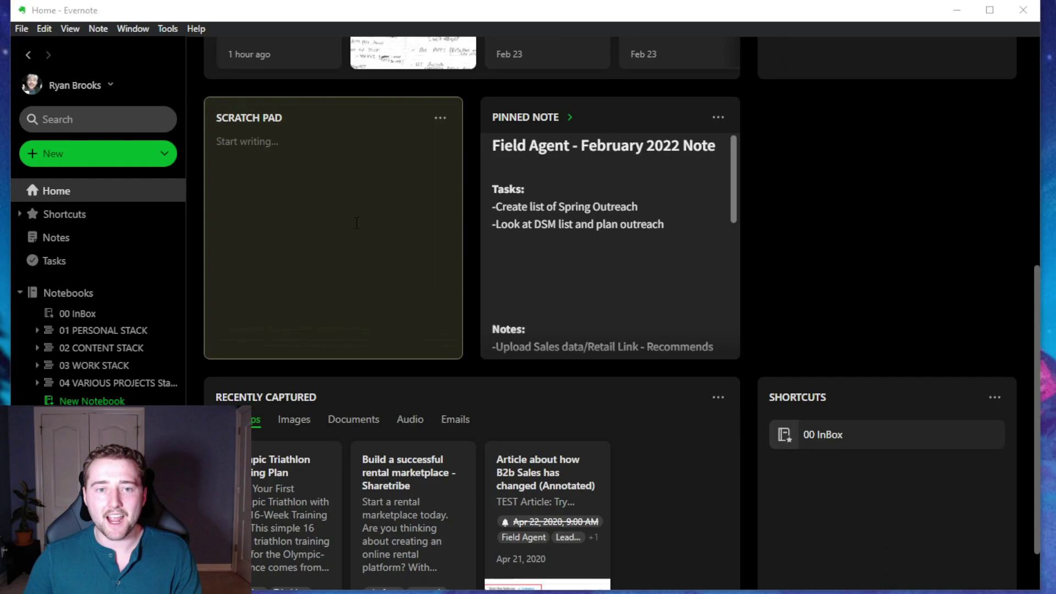
scroll(579, 240, up, 1)
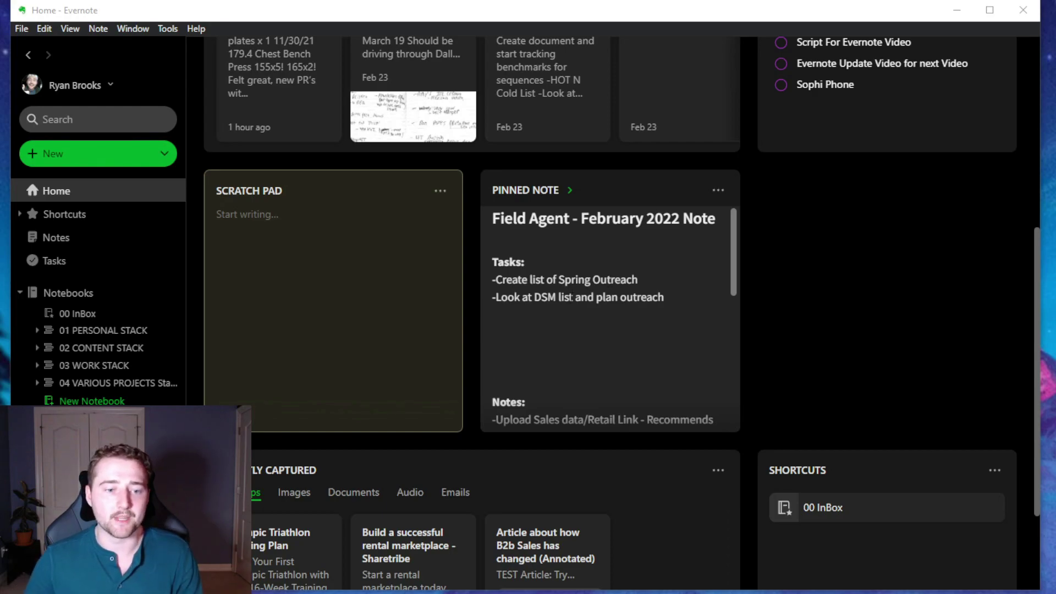
scroll(654, 411, down, 3)
scroll(654, 411, down, 2)
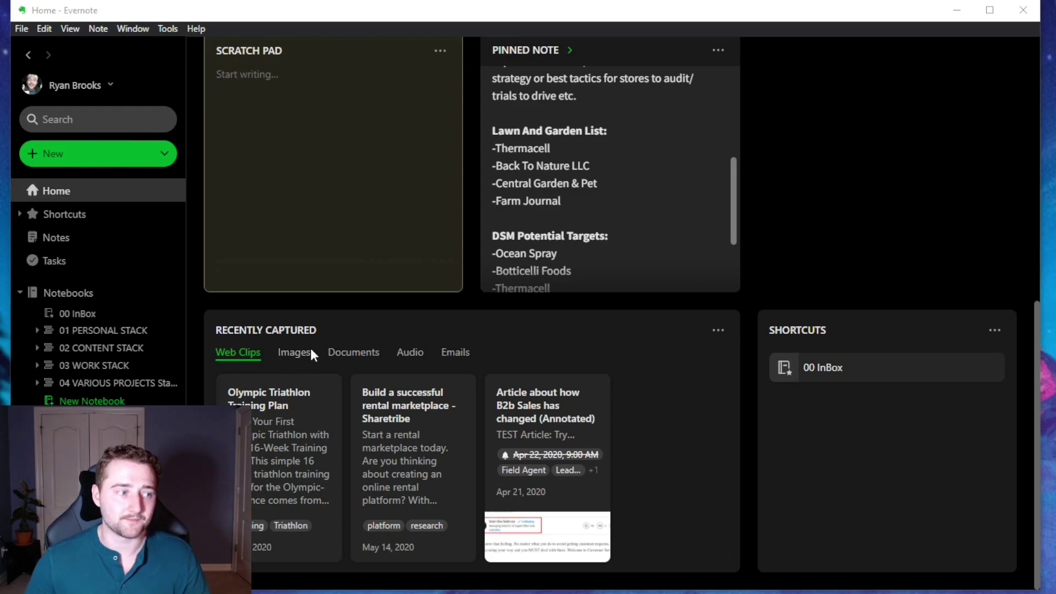
scroll(309, 345, up, 1)
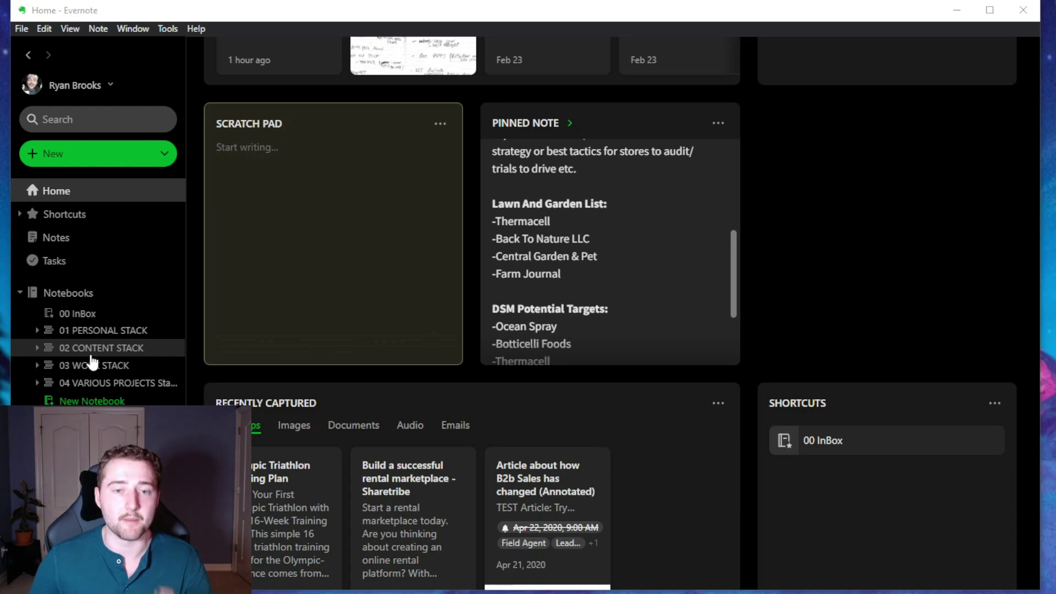
scroll(484, 379, up, 6)
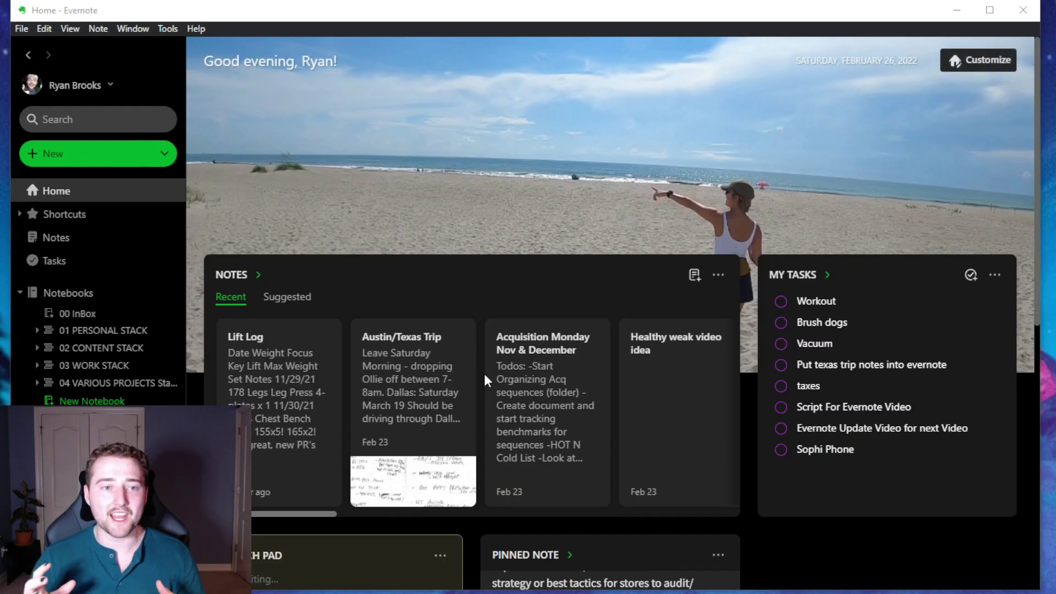
click(978, 60)
scroll(502, 245, down, 8)
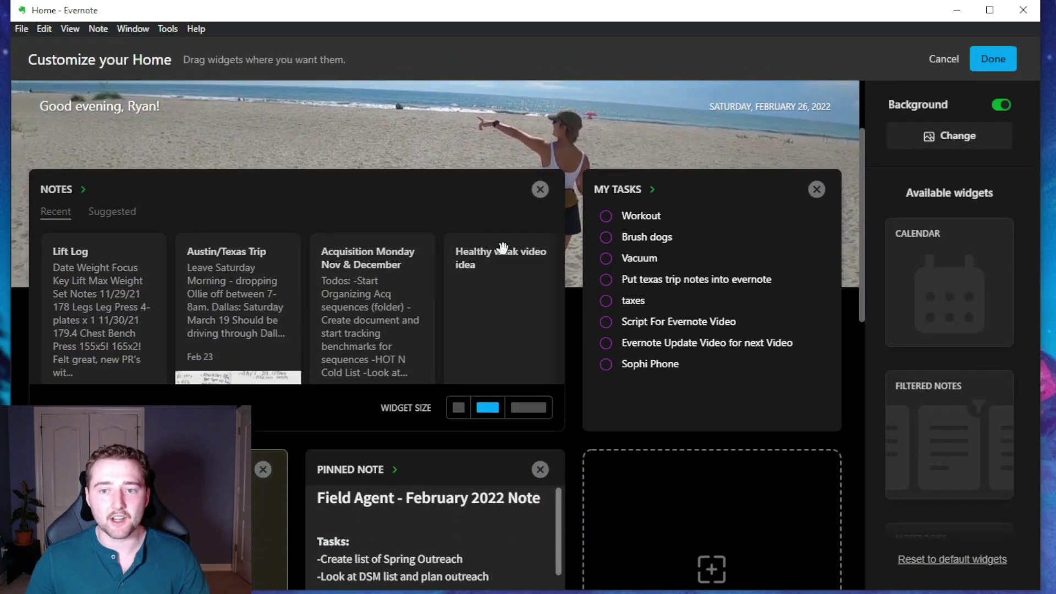
scroll(322, 359, down, 4)
scroll(641, 297, up, 9)
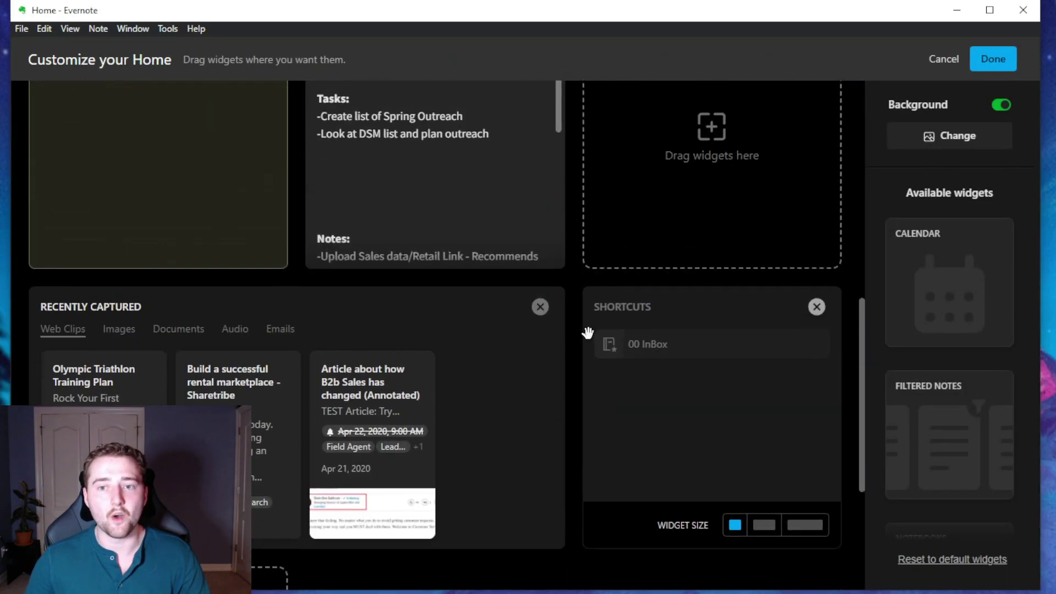
scroll(889, 306, down, 4)
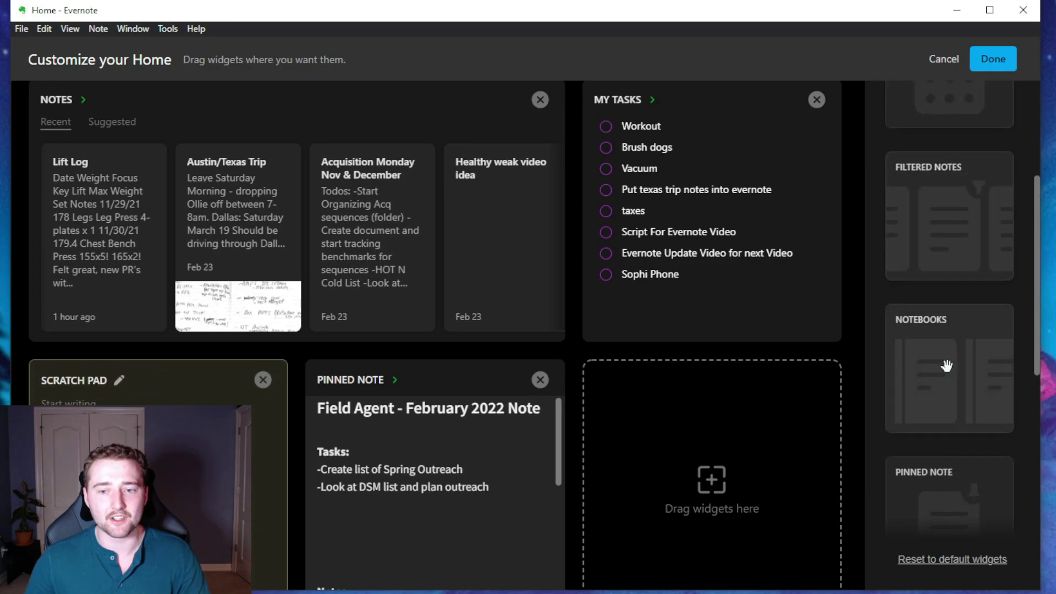
scroll(412, 389, up, 4)
scroll(539, 264, down, 3)
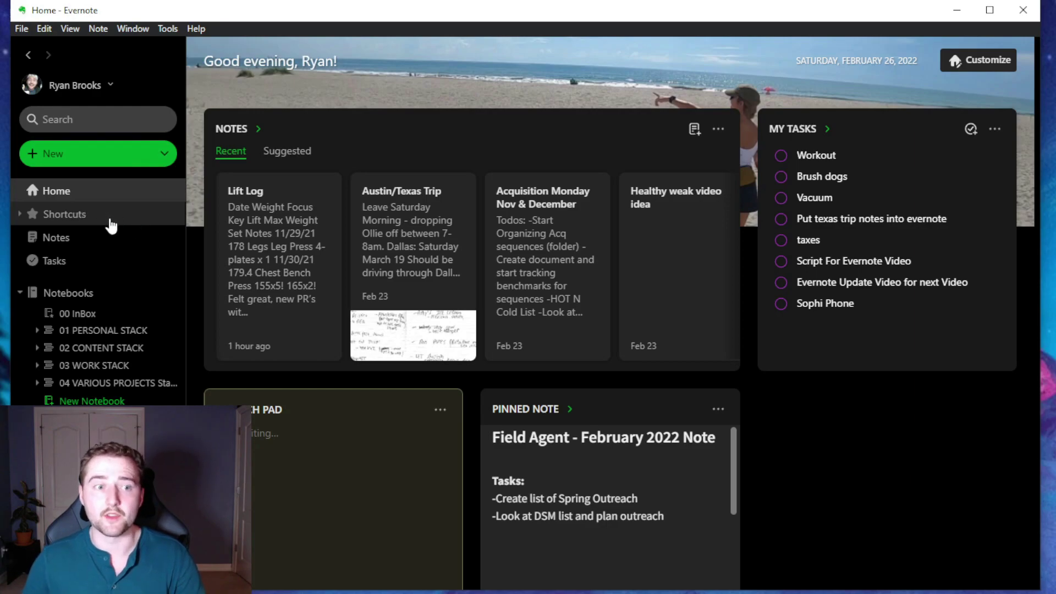
- Open 00 InBox and look around the Lift Log note's workout table
click(83, 315)
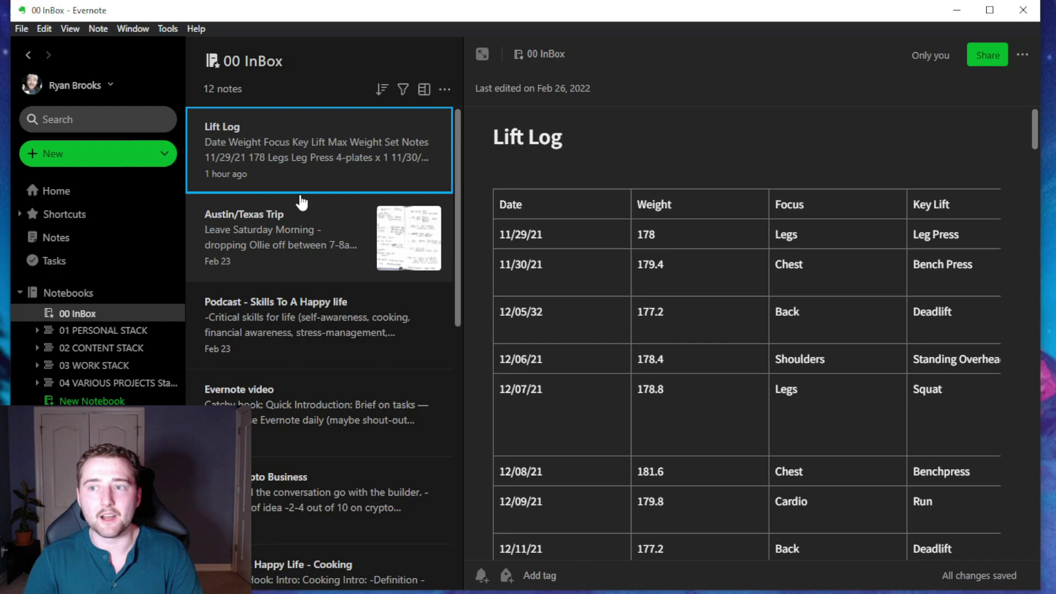
click(845, 223)
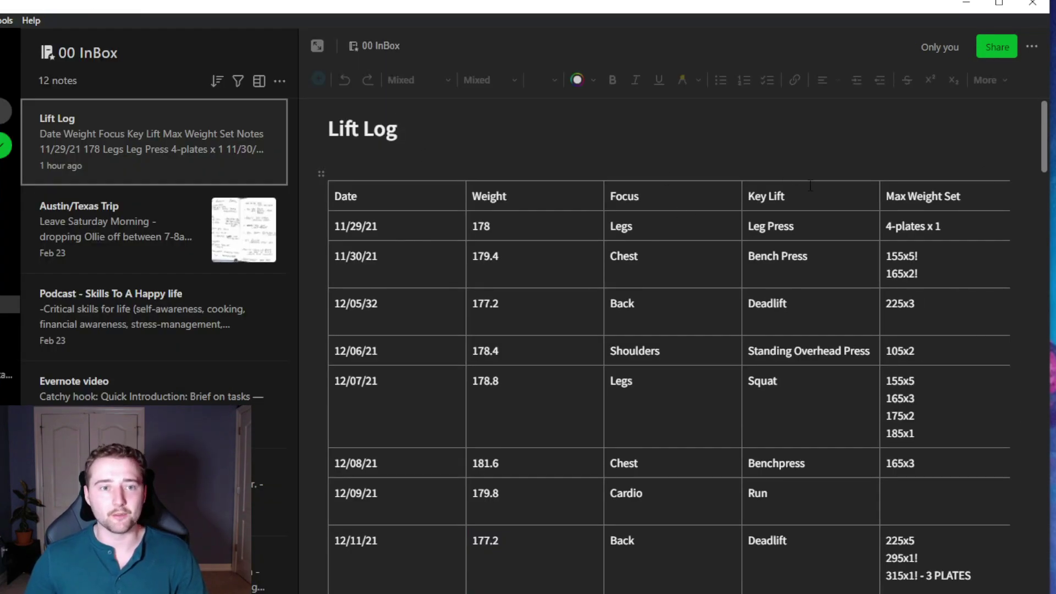
click(132, 137)
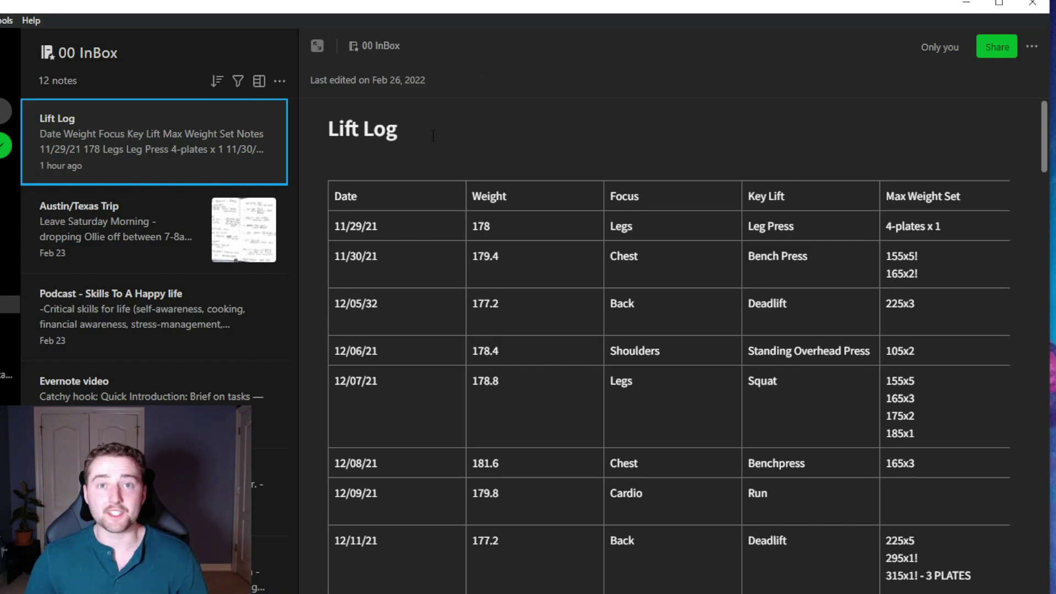
scroll(448, 149, down, 1)
scroll(448, 149, up, 1)
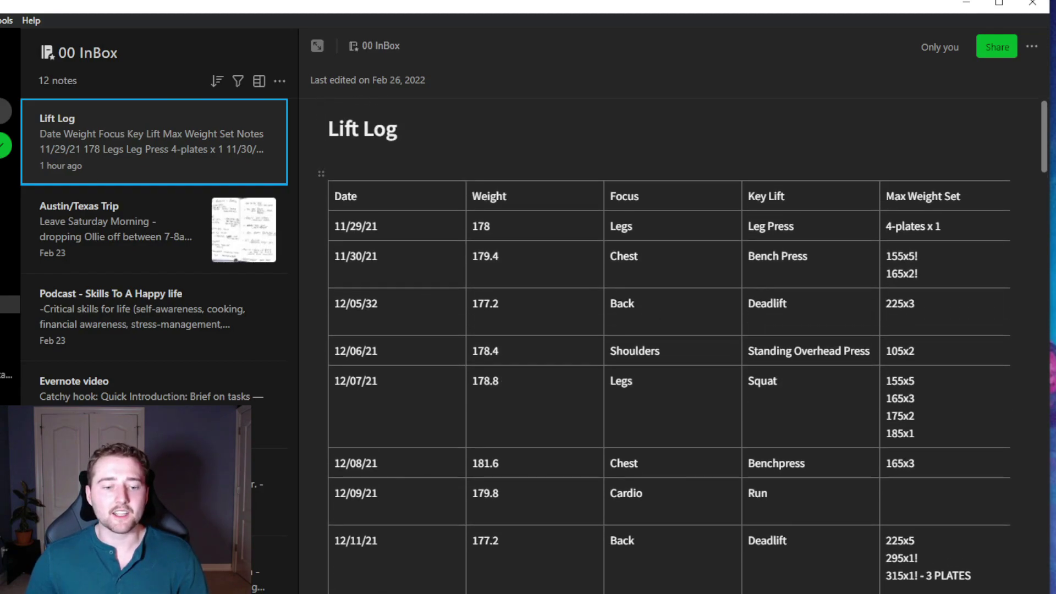
scroll(669, 385, right, 3)
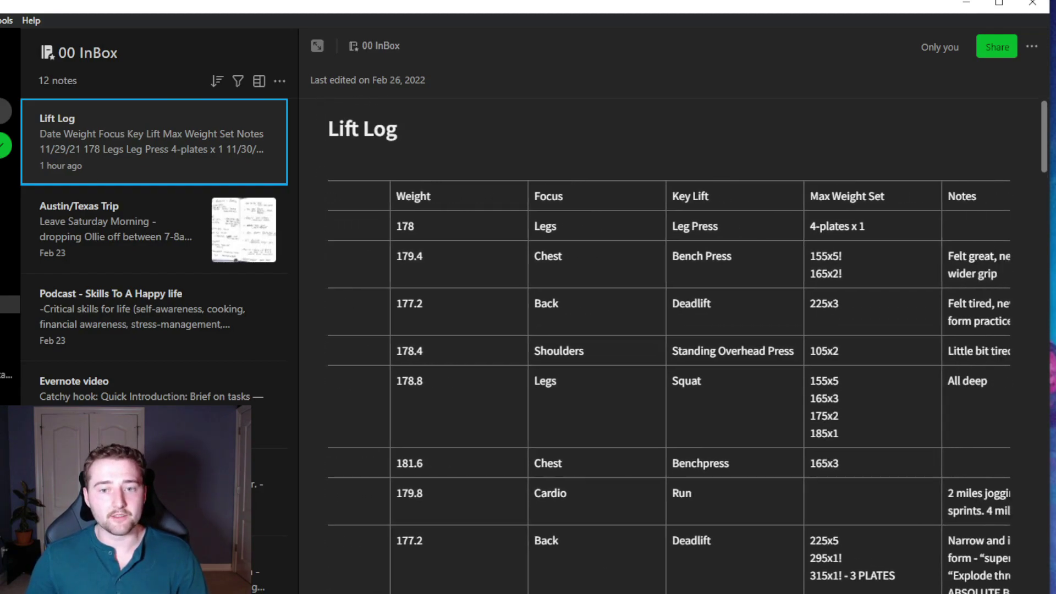
scroll(669, 385, left, 3)
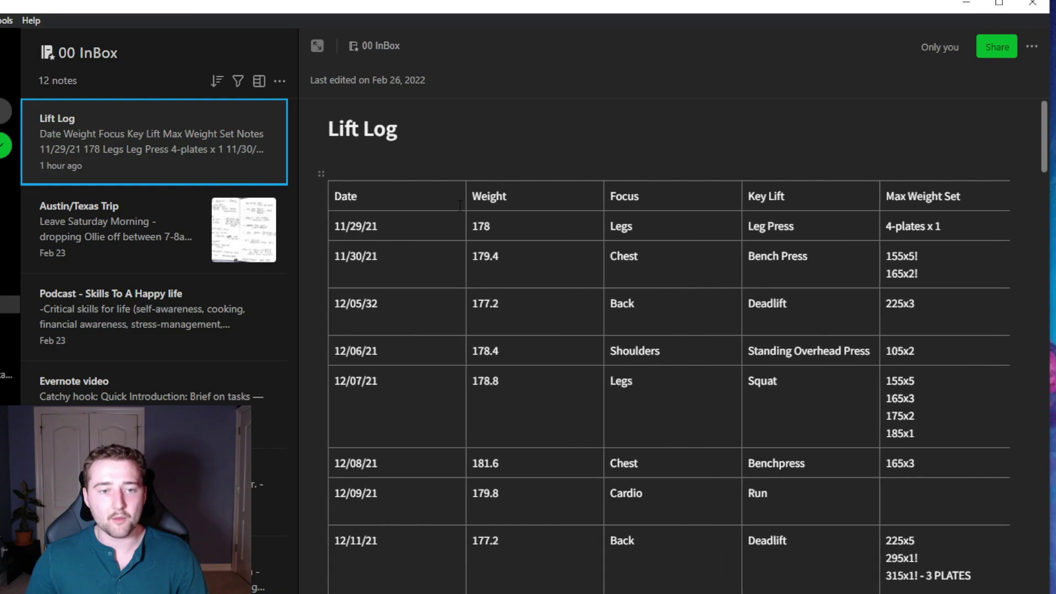
scroll(376, 247, down, 7)
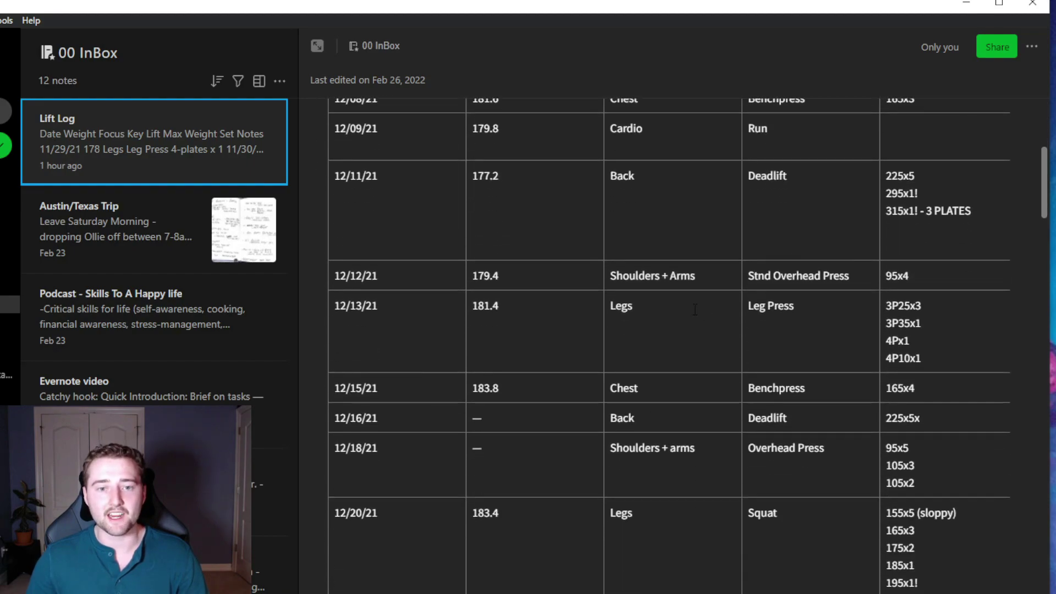
scroll(641, 286, up, 6)
scroll(640, 285, up, 1)
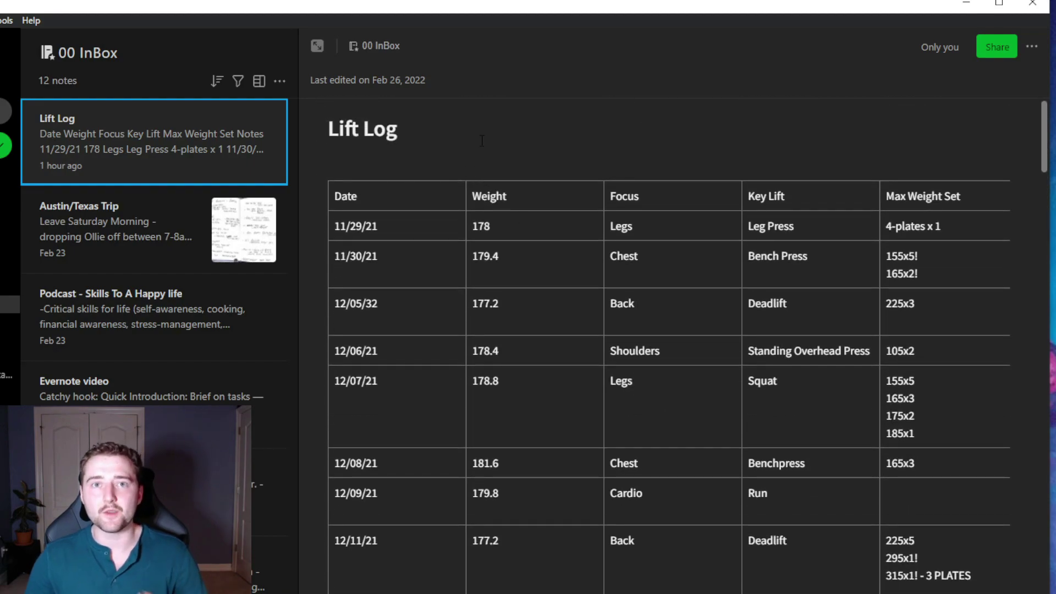
drag(481, 141, 321, 144)
click(378, 233)
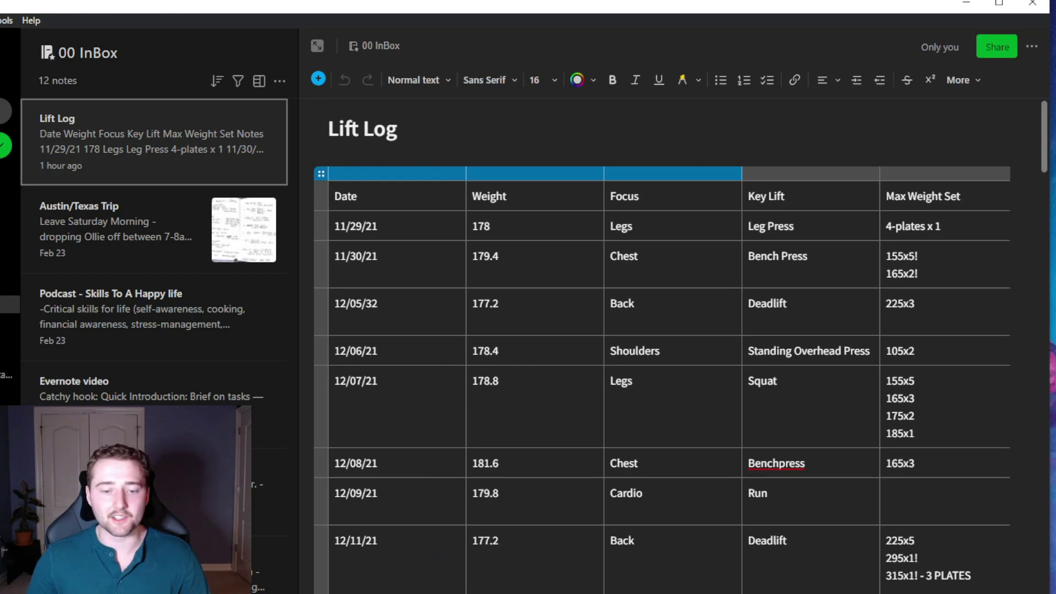
- Scroll further through the Lift Log table, then open the Austin/Texas Trip note
scroll(654, 502, down, 6)
scroll(660, 346, right, 3)
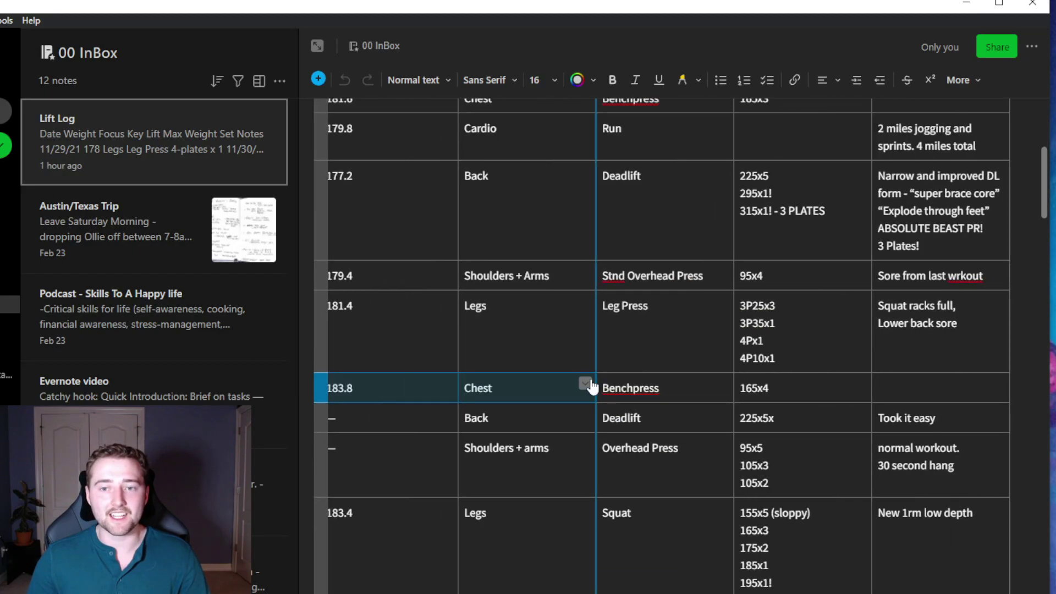
scroll(659, 347, down, 8)
scroll(622, 463, left, 3)
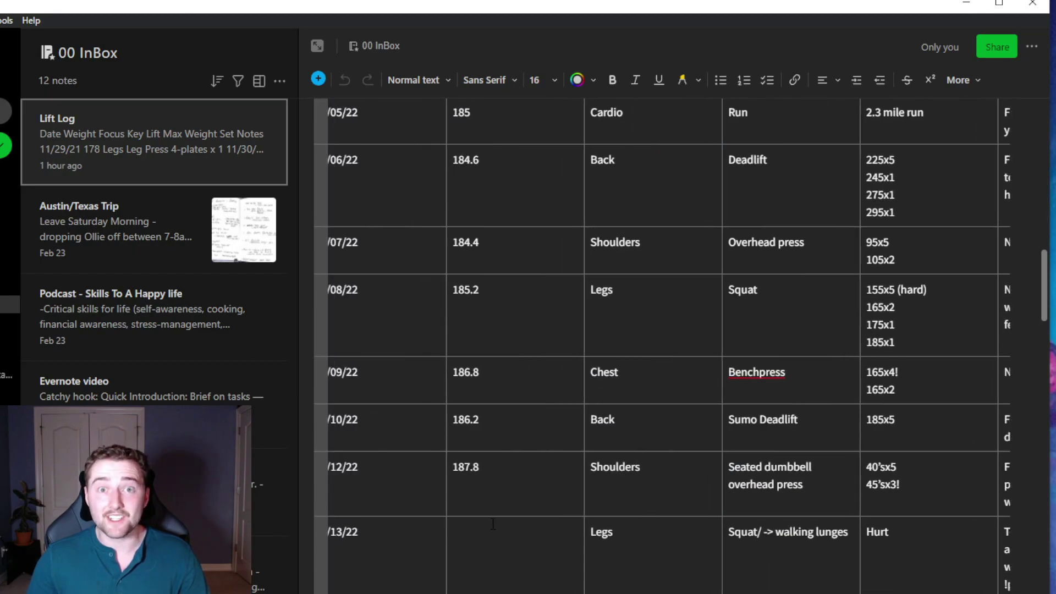
scroll(622, 464, down, 15)
scroll(622, 463, down, 5)
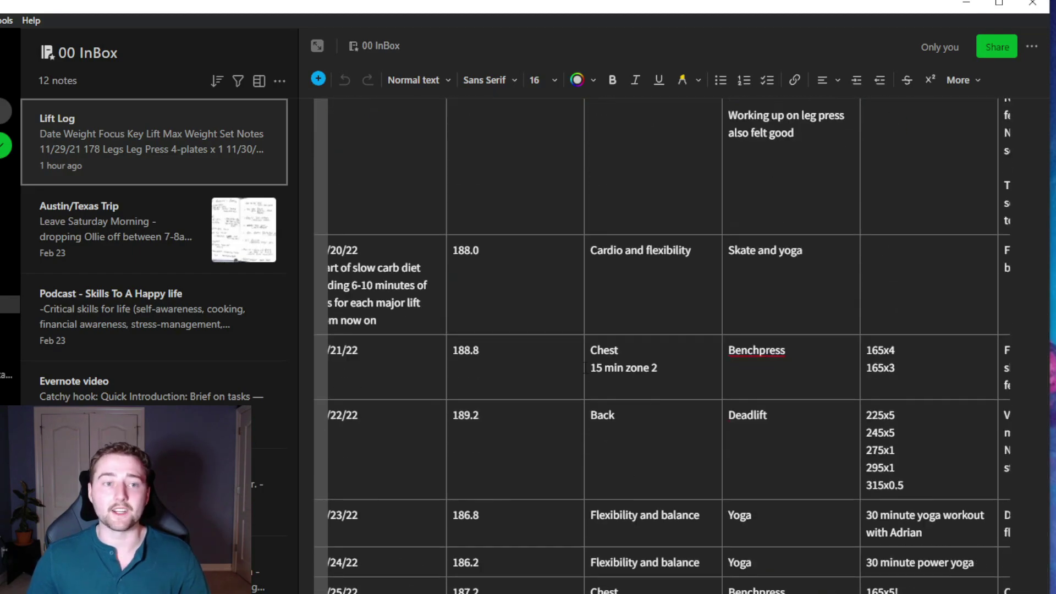
click(142, 264)
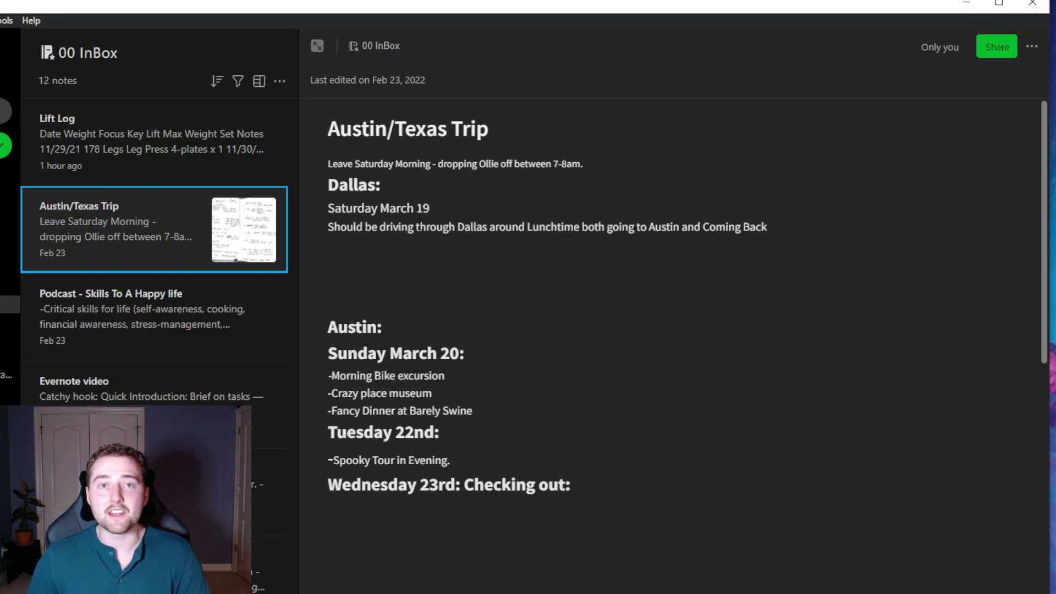
- Scroll past the San-Antonio itinerary to the photo of handwritten Austin notes
scroll(419, 221, down, 8)
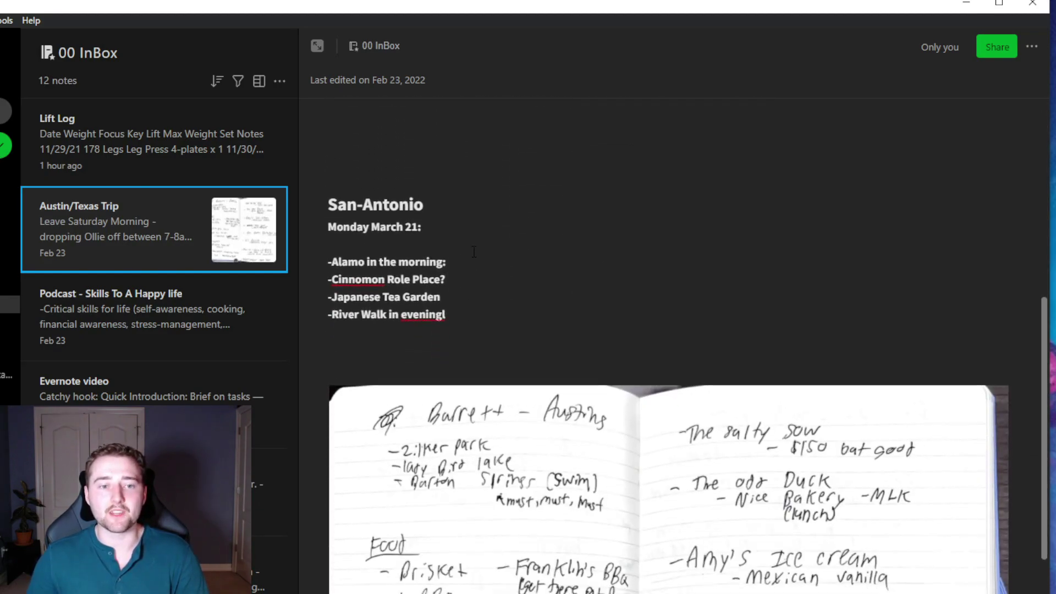
scroll(474, 251, down, 6)
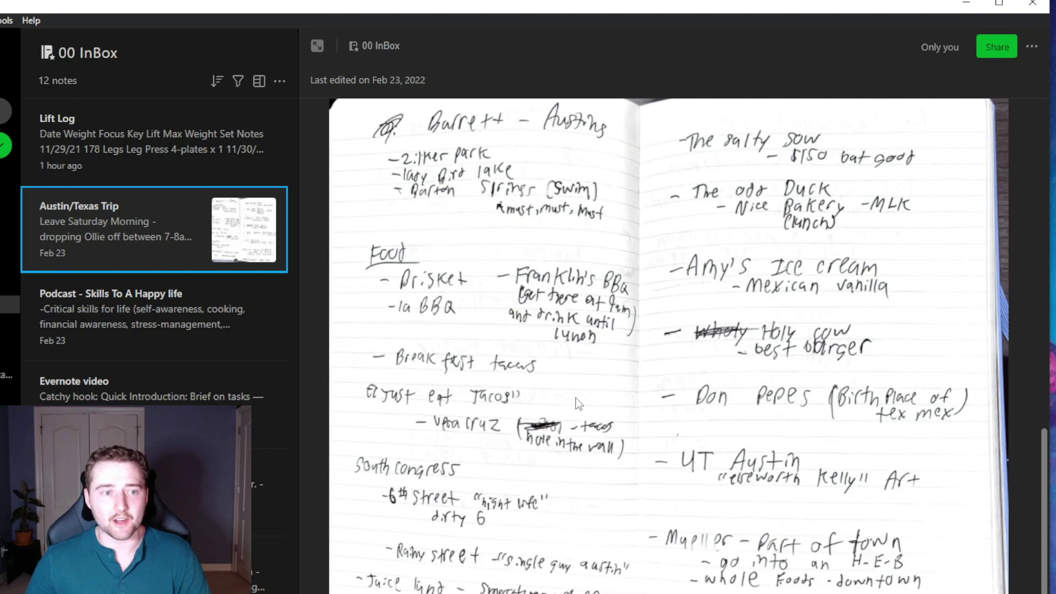
- Open the Podcast - Skills To A Happy life note and skim through it
key(Down)
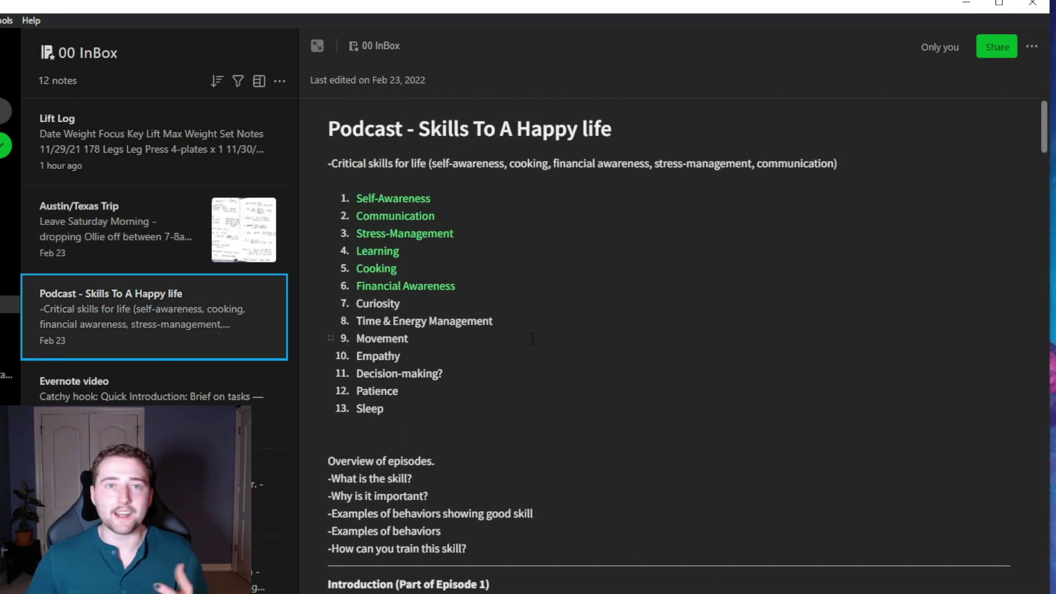
scroll(526, 347, down, 20)
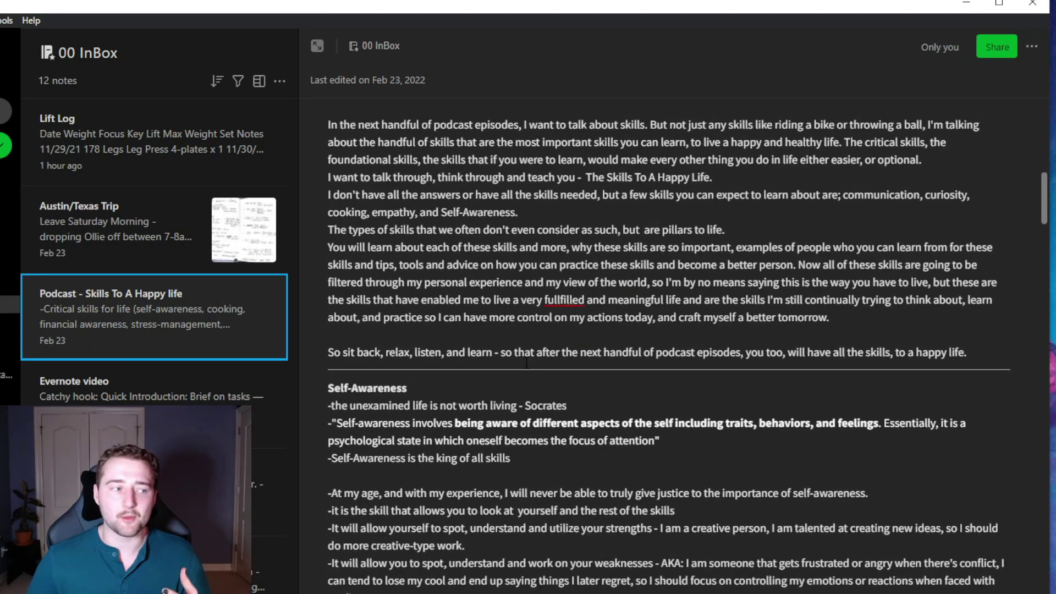
scroll(526, 366, down, 20)
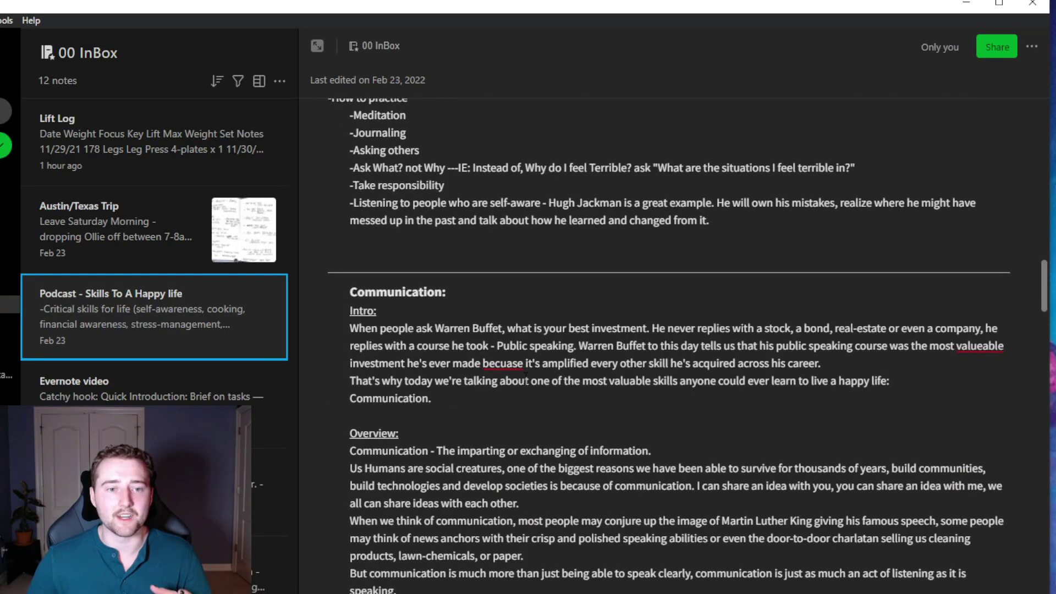
scroll(525, 384, up, 20)
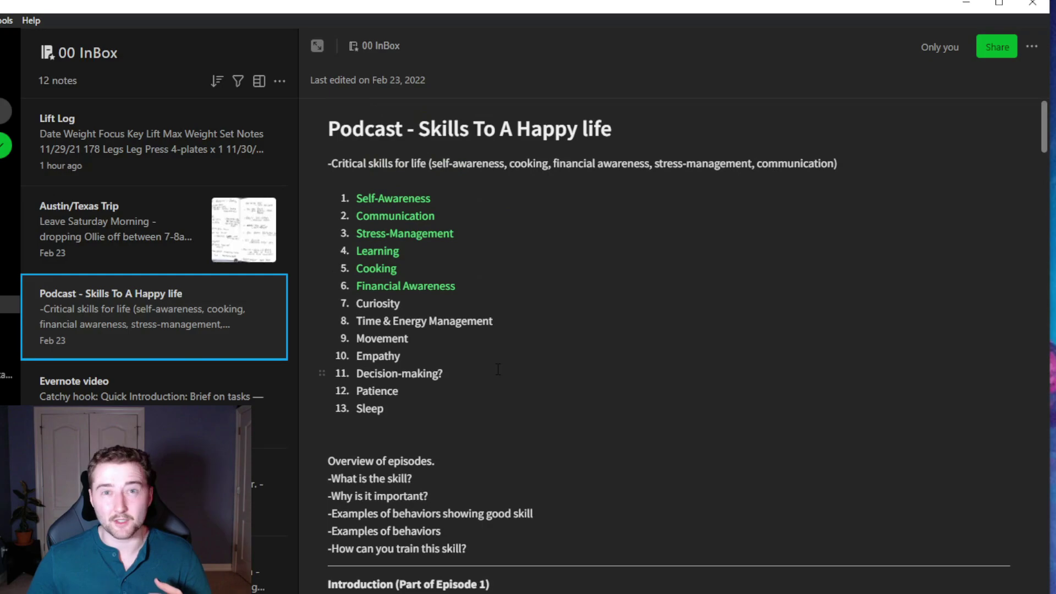
- Open the Evernote video note and scroll through its outline
click(200, 396)
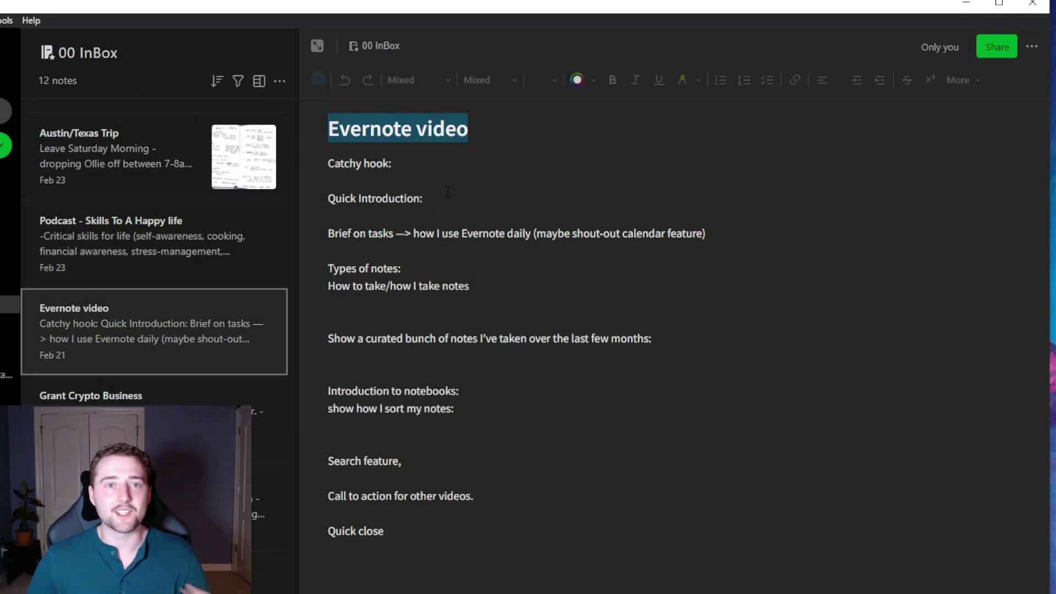
click(383, 178)
scroll(179, 236, down, 5)
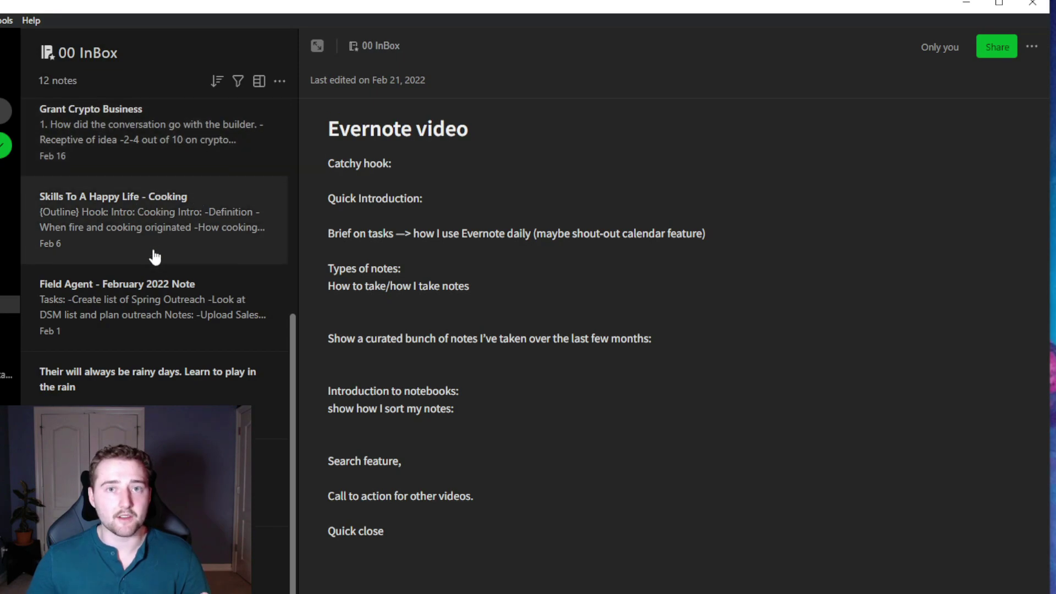
scroll(147, 205, down, 1)
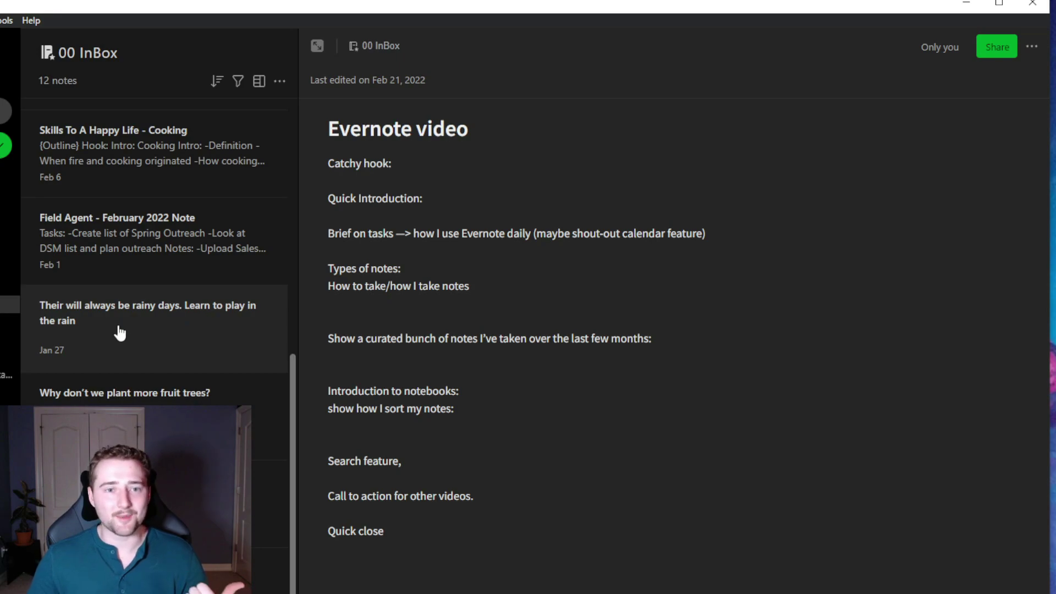
- Open the rainy days, fruit trees, red heads and Toothpaste gun notes in turn
click(167, 345)
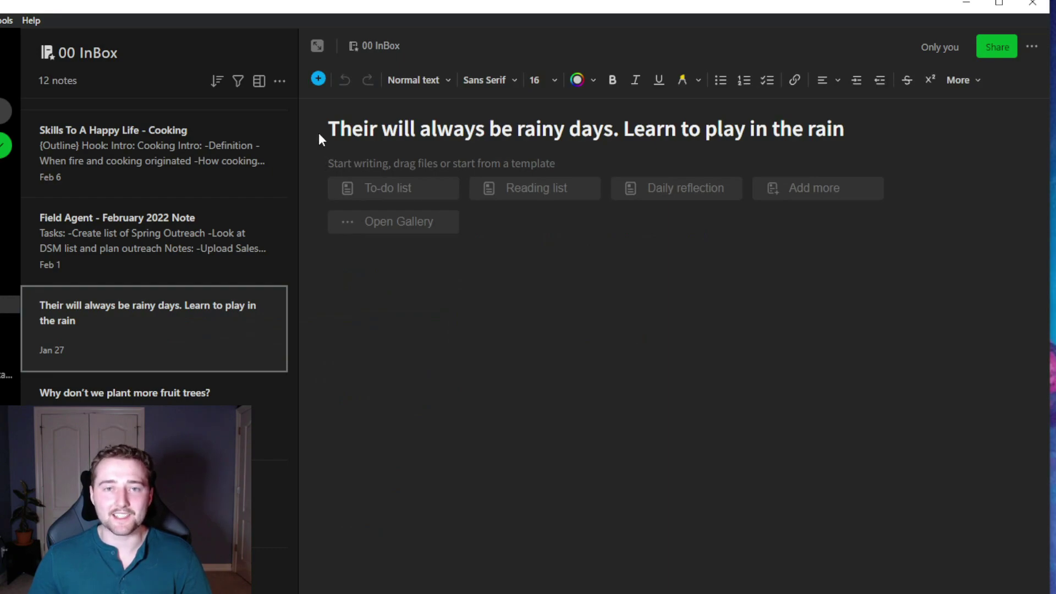
click(209, 401)
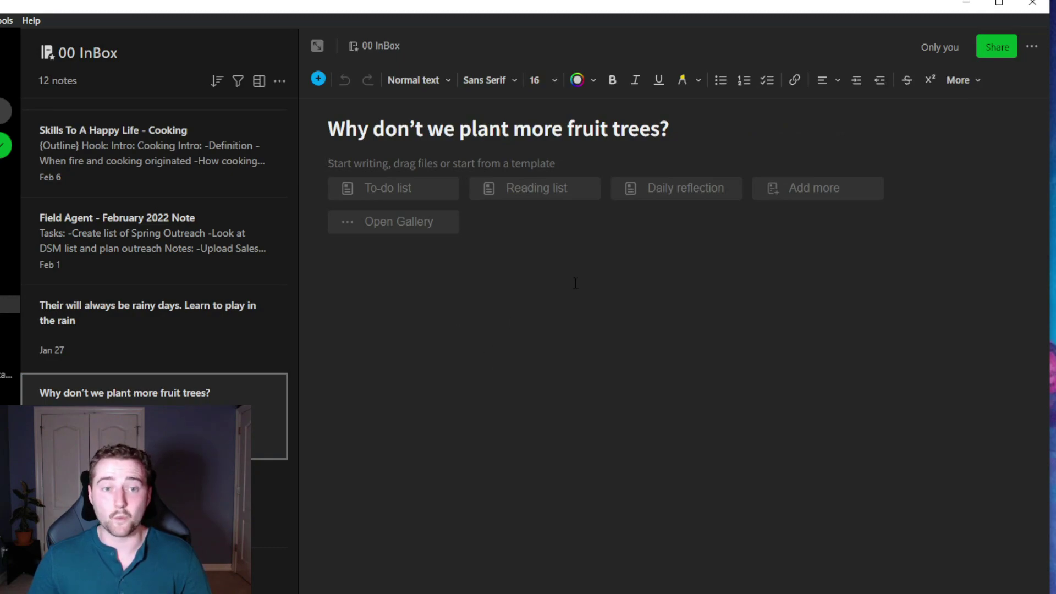
click(236, 484)
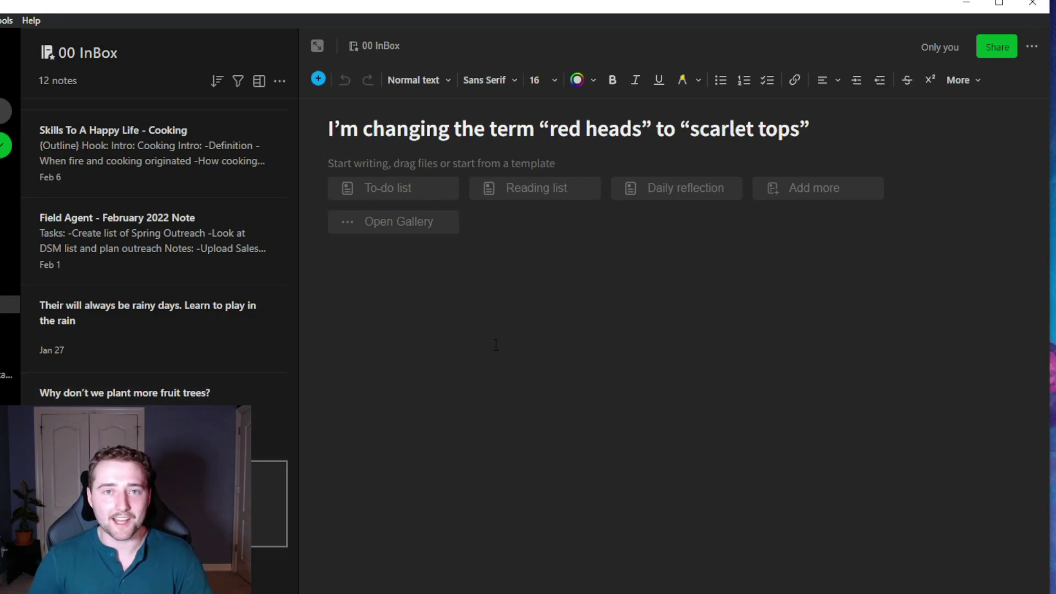
click(278, 563)
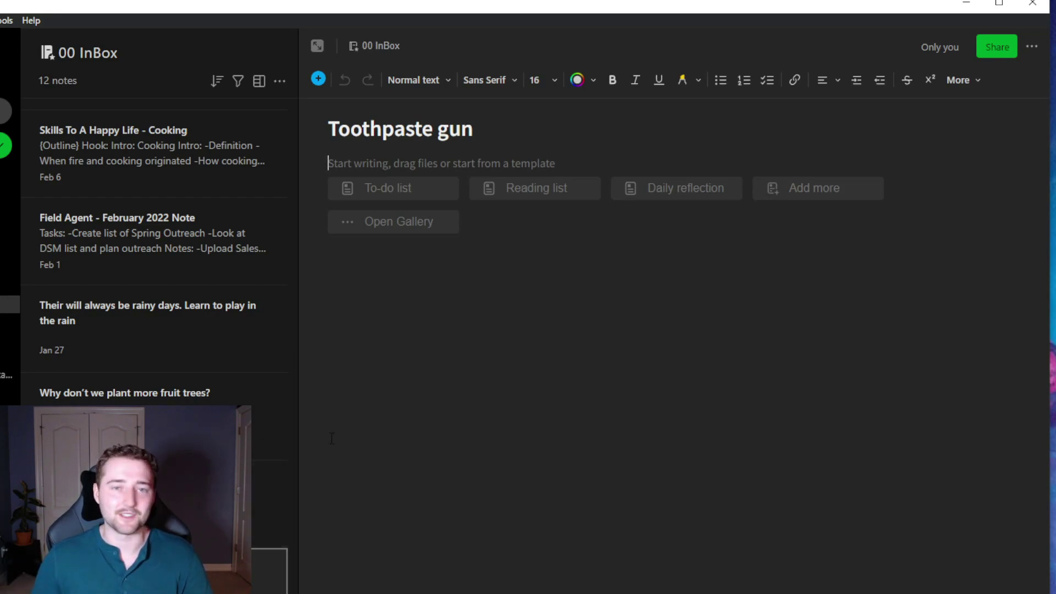
scroll(165, 434, up, 5)
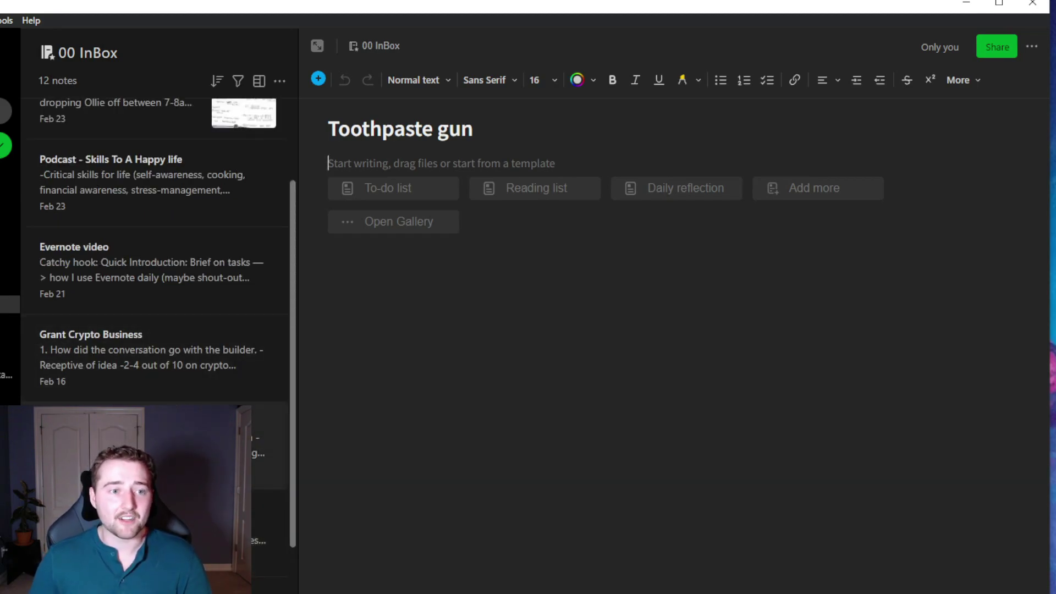
scroll(170, 364, up, 1)
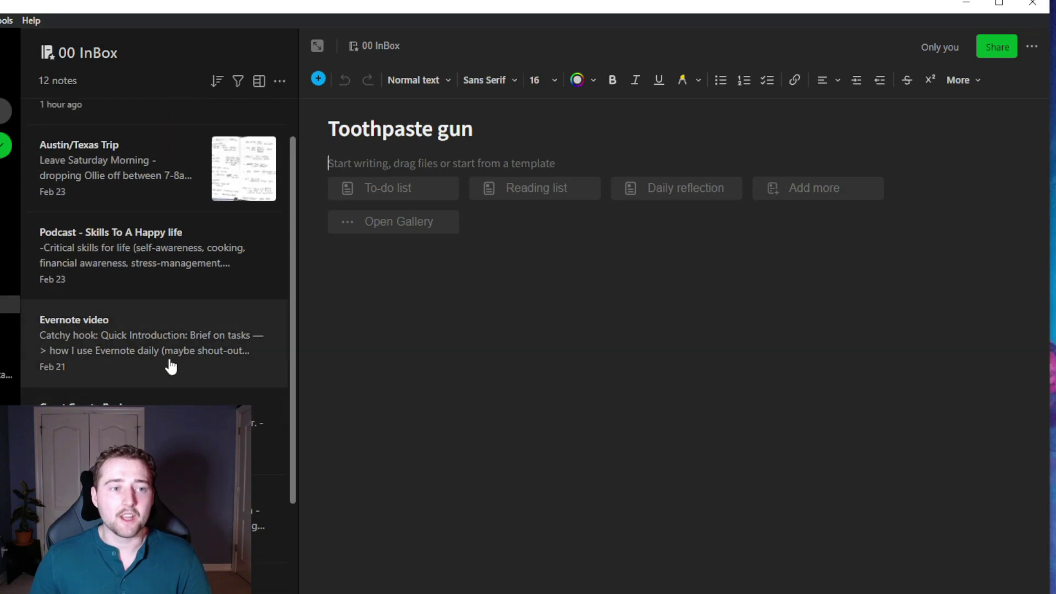
- Scroll the Notebooks sidebar and browse the notes in 02 CONTENT STACK
scroll(180, 352, up, 1)
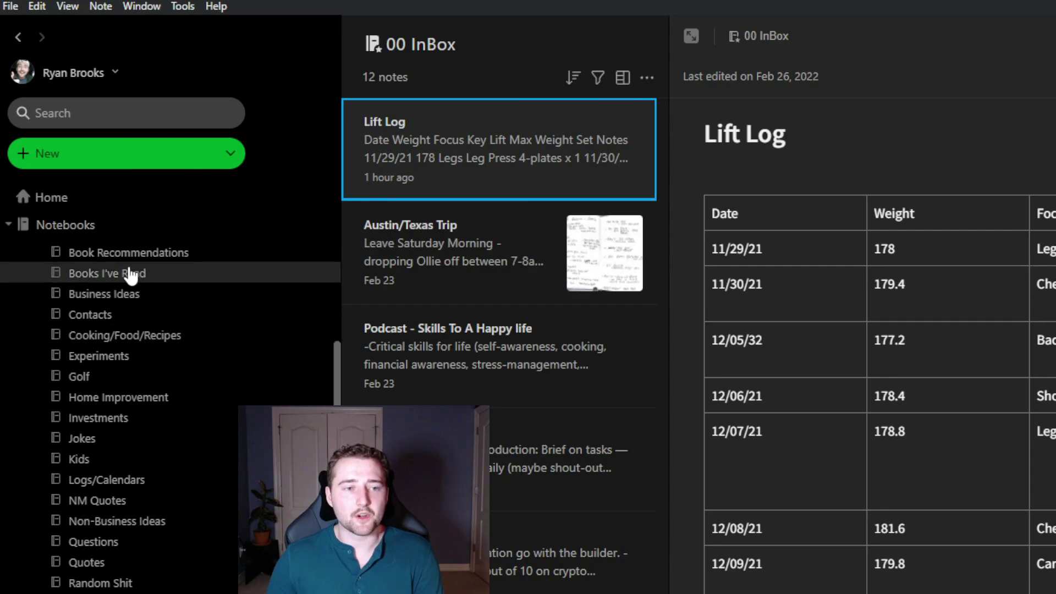
scroll(140, 316, up, 2)
scroll(68, 294, down, 2)
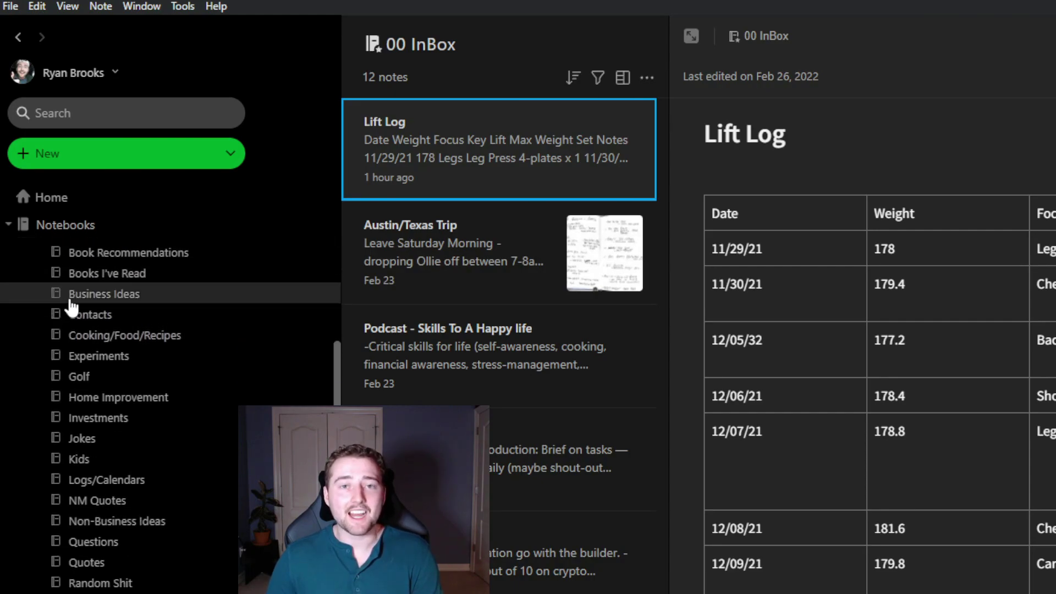
scroll(77, 308, up, 2)
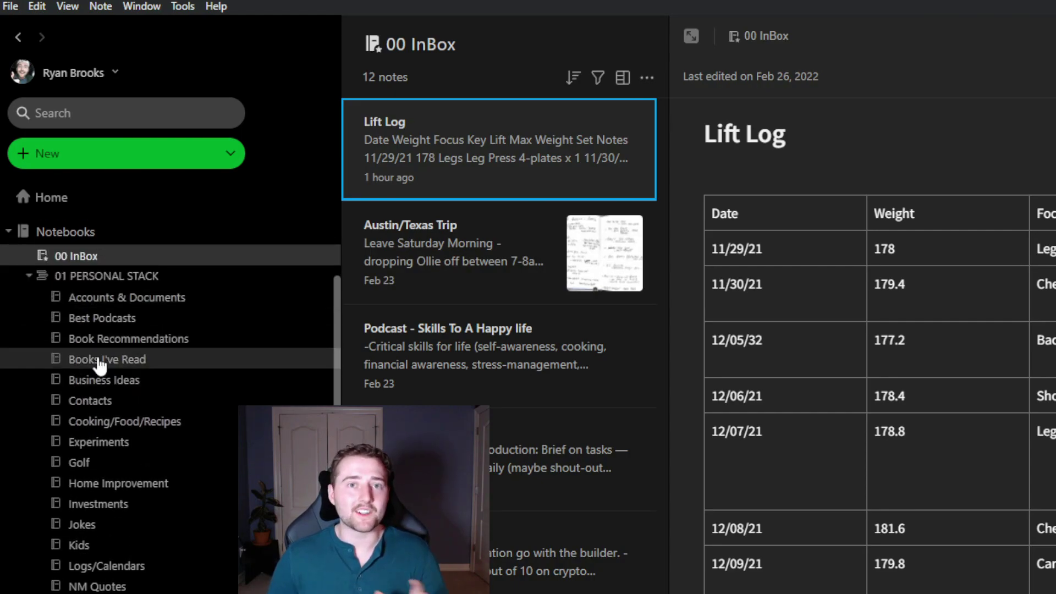
scroll(126, 368, down, 3)
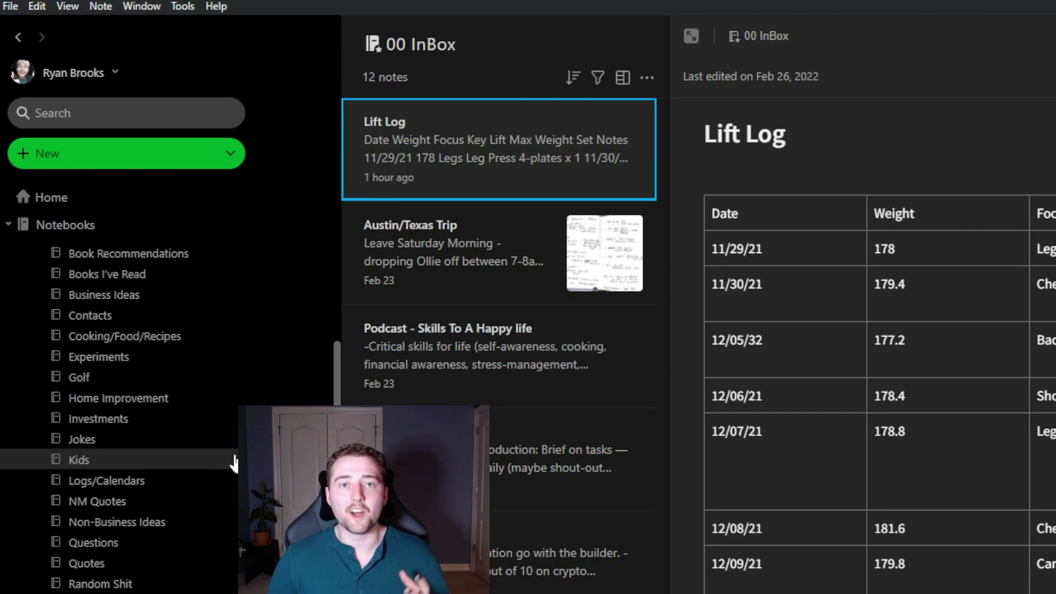
scroll(220, 459, up, 3)
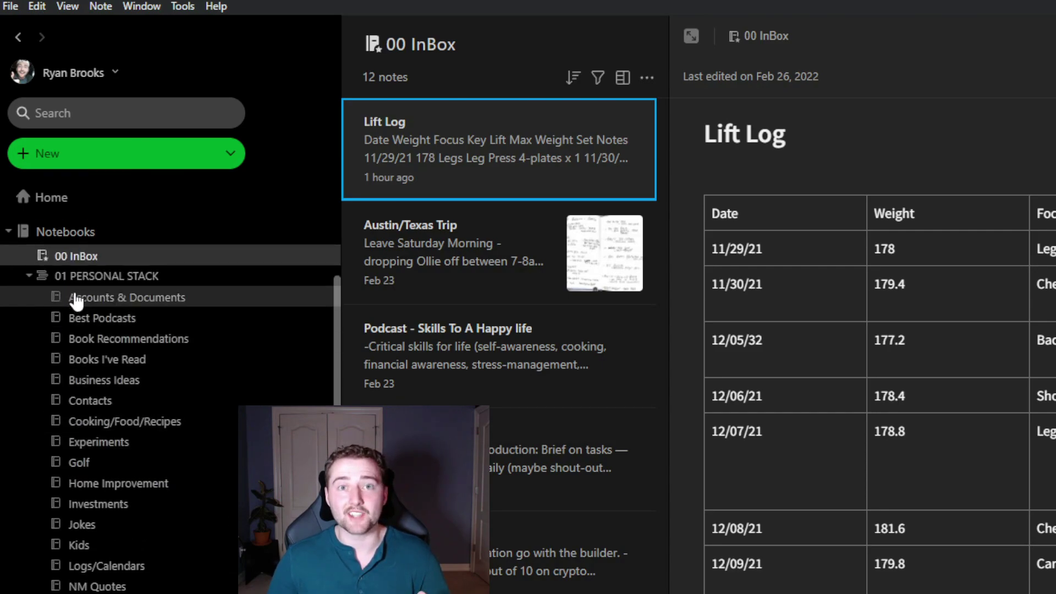
scroll(106, 479, down, 6)
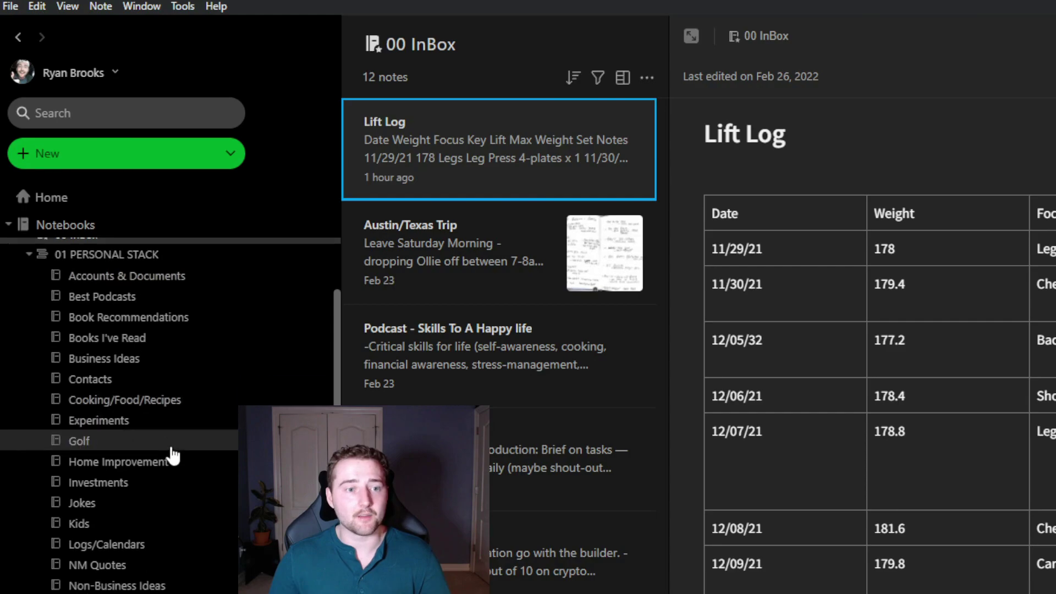
click(126, 426)
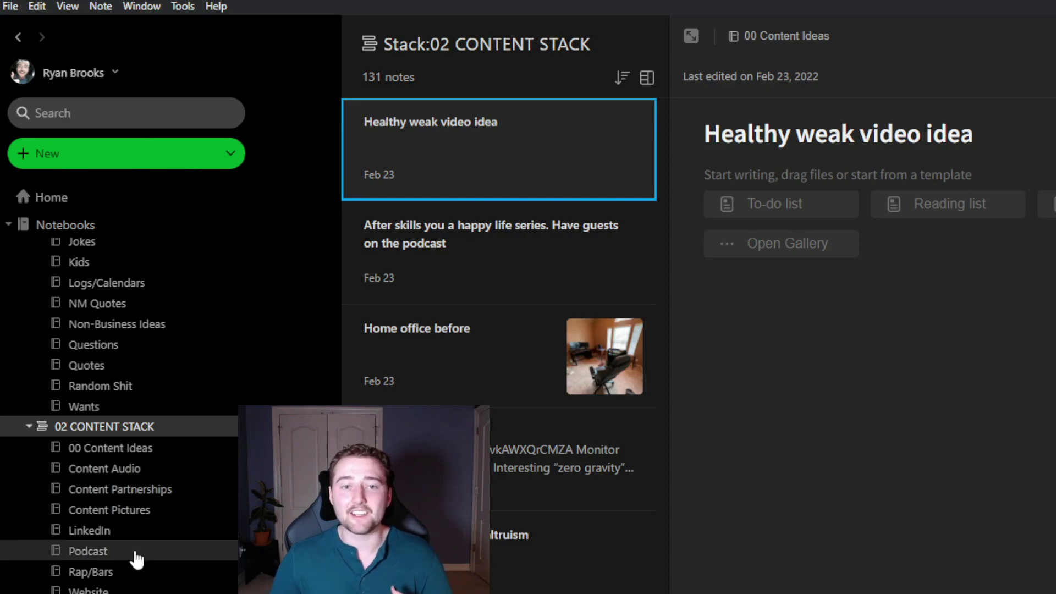
scroll(95, 373, up, 1)
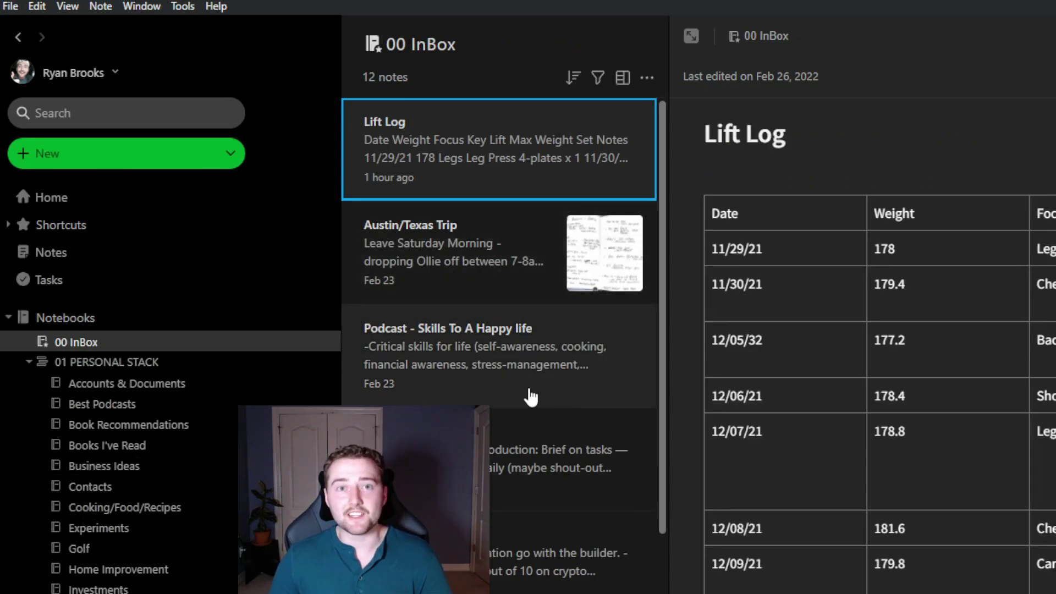
scroll(165, 490, down, 5)
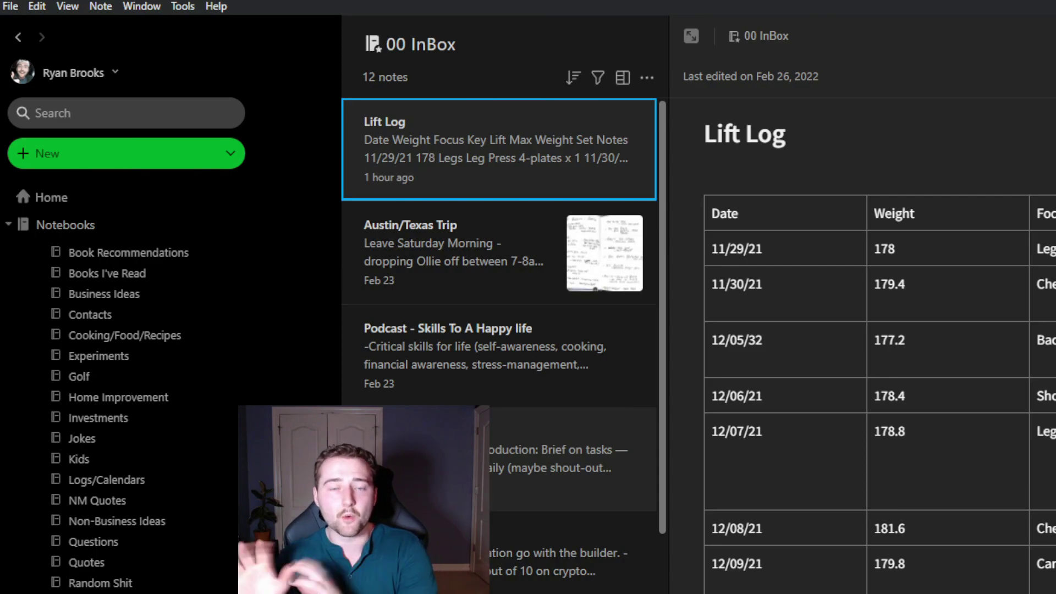
- File the Evernote video, Cooking, rainy days and Toothpaste gun notes into notebooks
scroll(518, 365, down, 2)
click(433, 383)
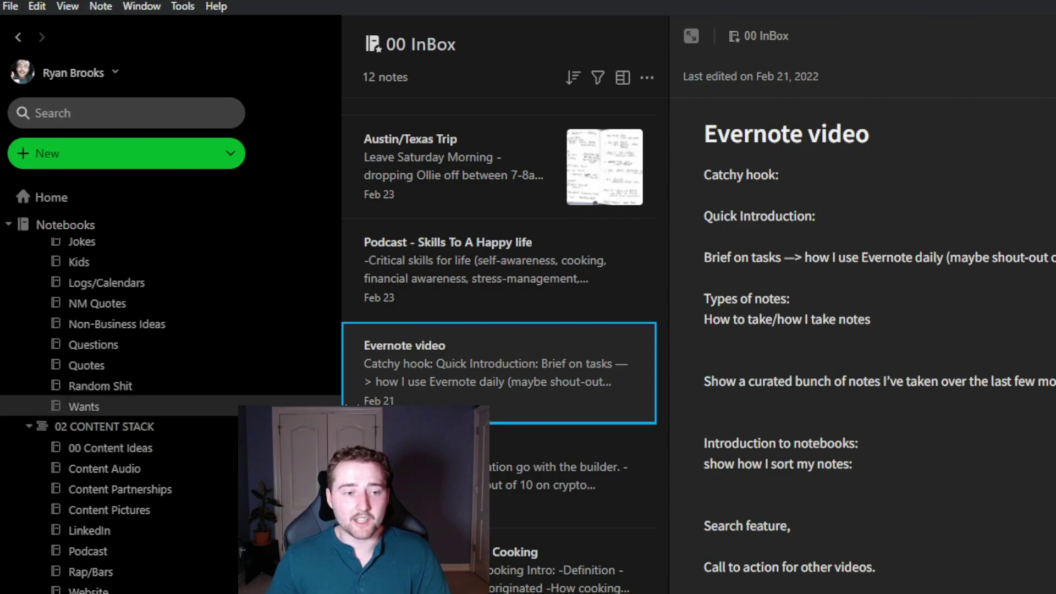
drag(474, 375, 159, 587)
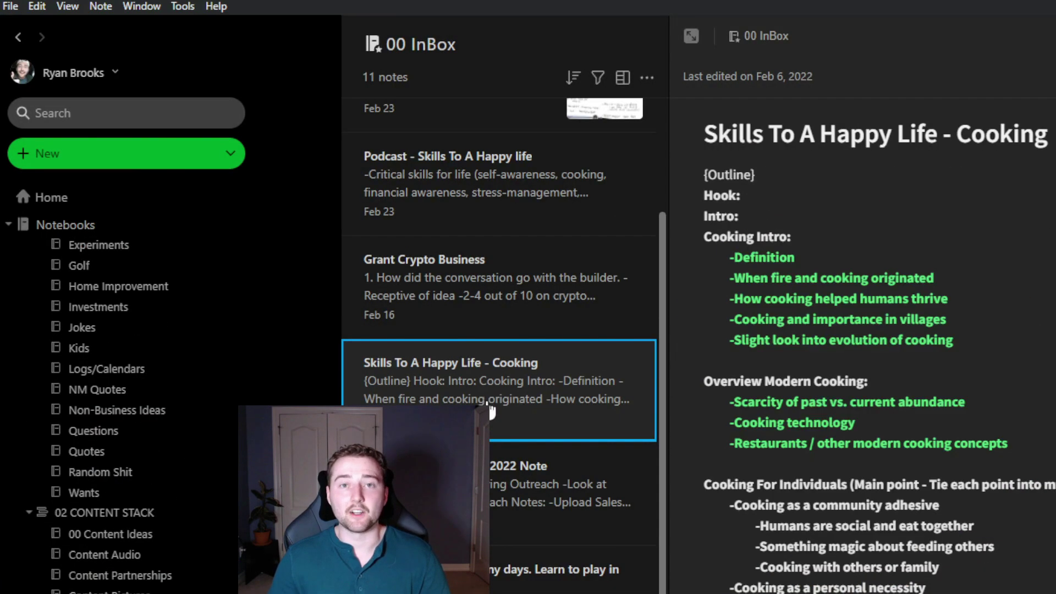
drag(515, 408, 148, 591)
scroll(612, 367, down, 2)
click(612, 367)
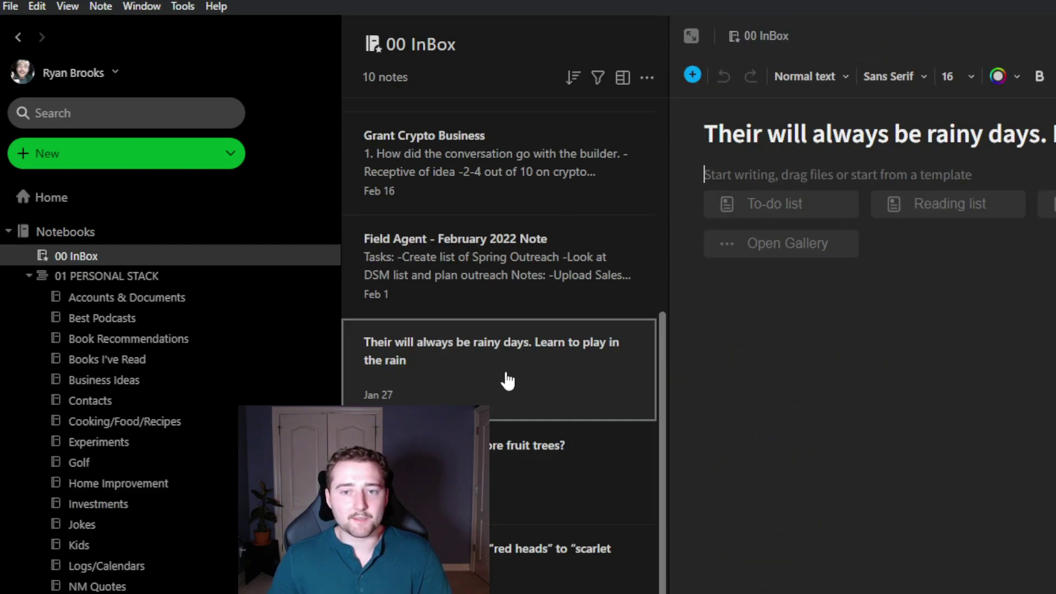
drag(478, 377, 233, 541)
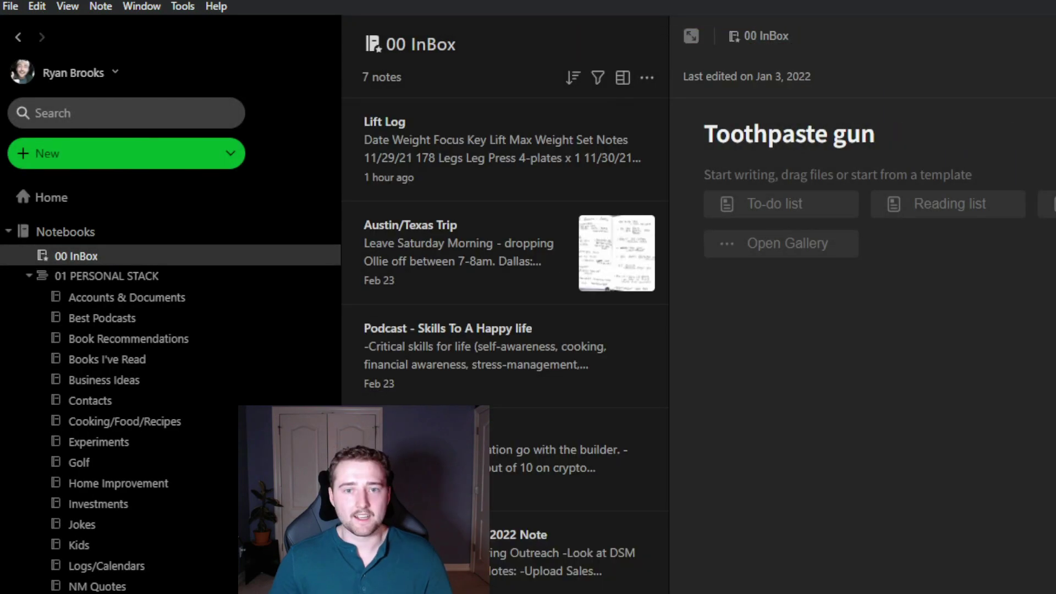
drag(259, 577, 165, 384)
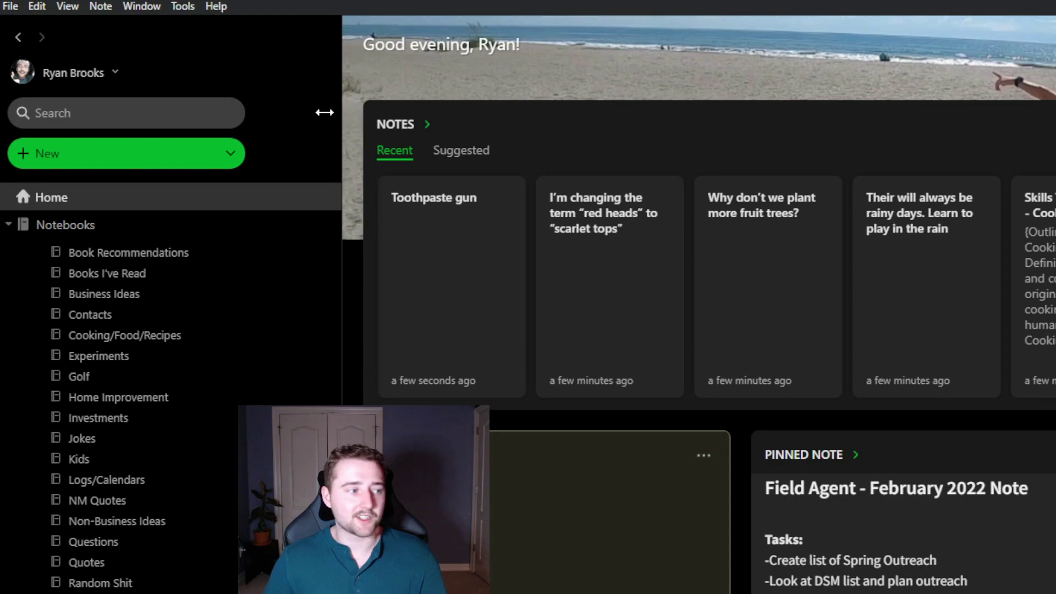
- Search all notes for 'red head'
click(135, 118)
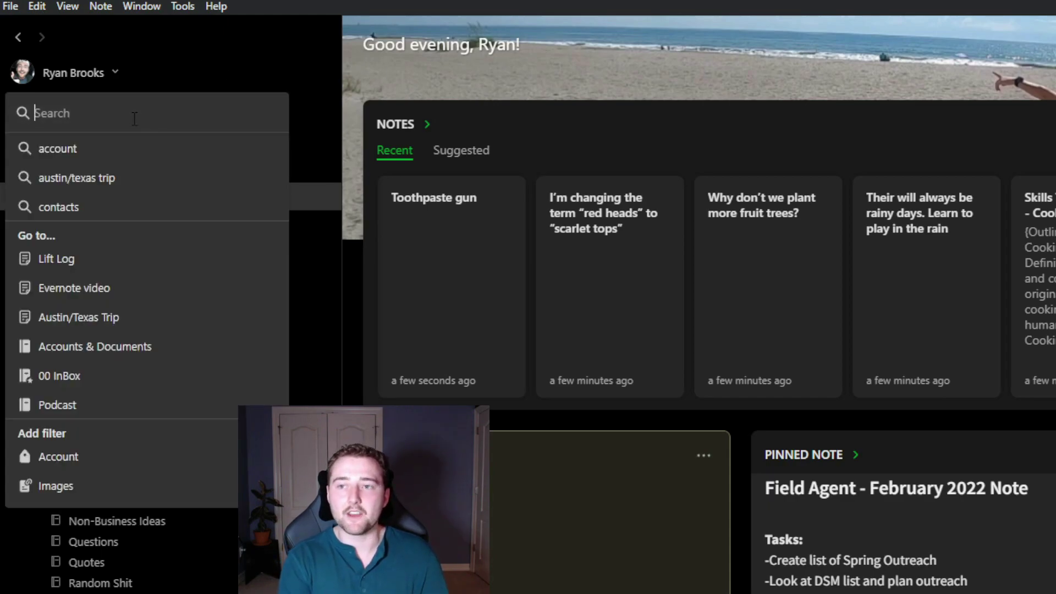
text(red head)
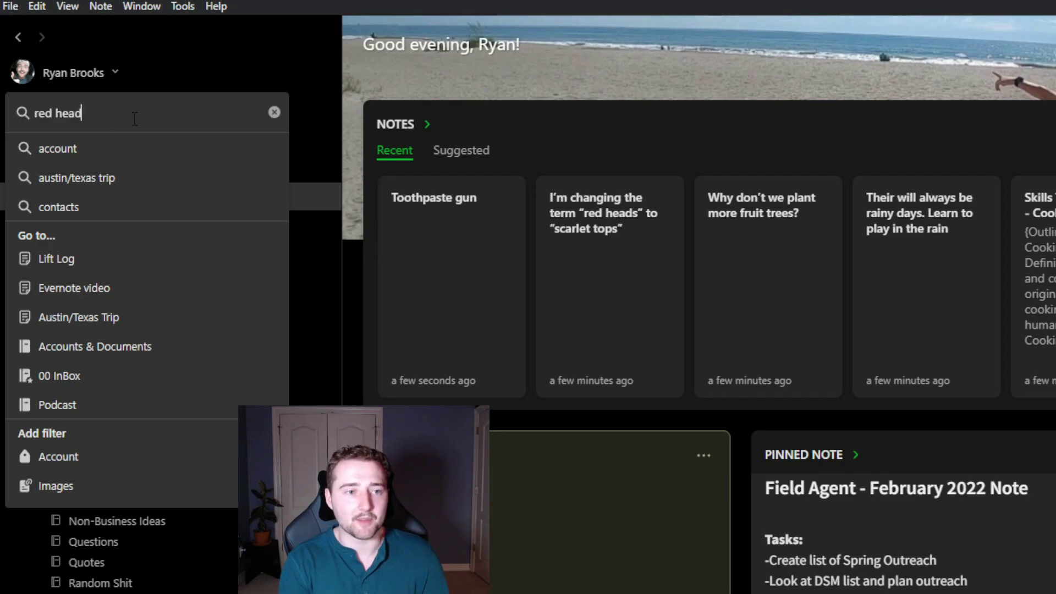
key(Return)
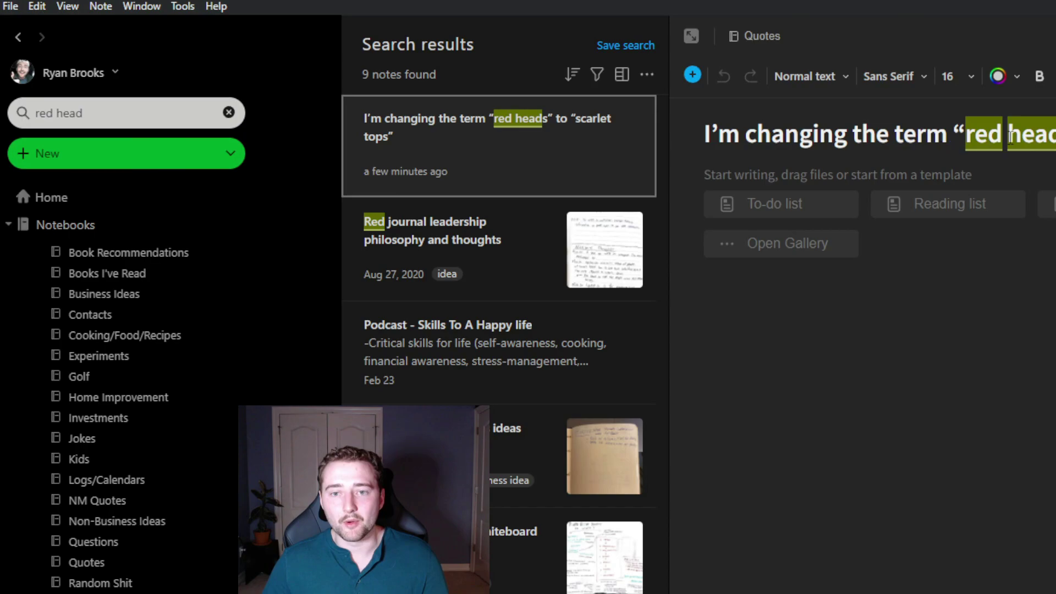
- Look through the matching notes, then clear the search box
drag(965, 138, 1006, 137)
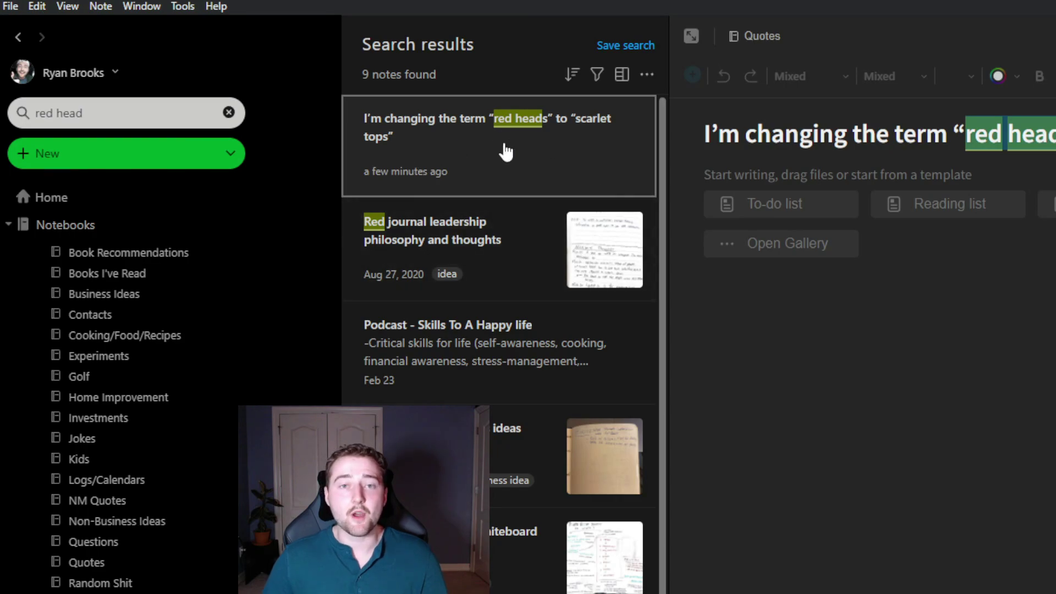
scroll(497, 466, down, 3)
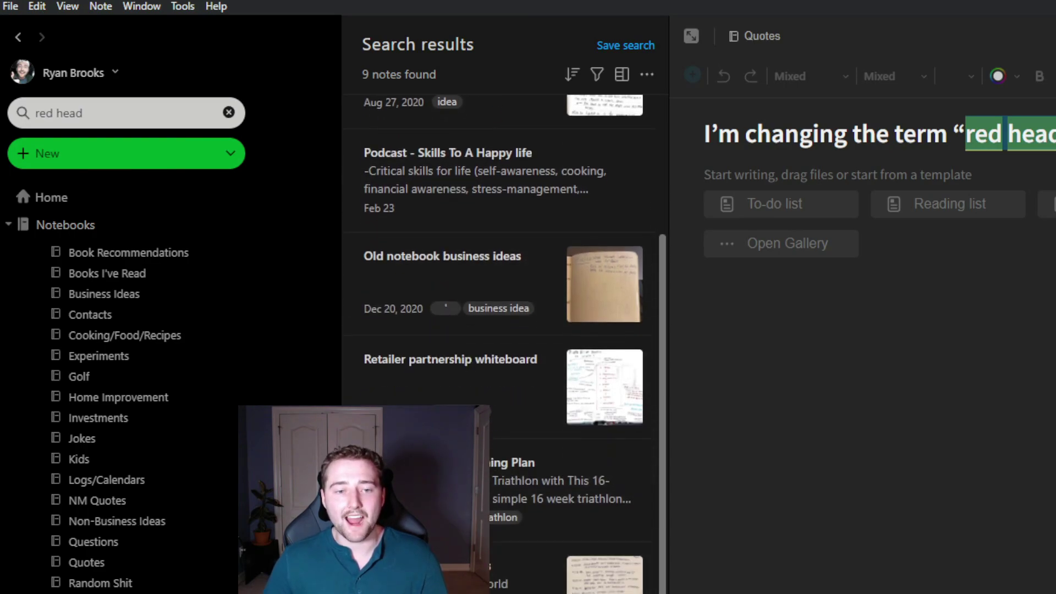
scroll(504, 219, up, 3)
scroll(606, 188, down, 1)
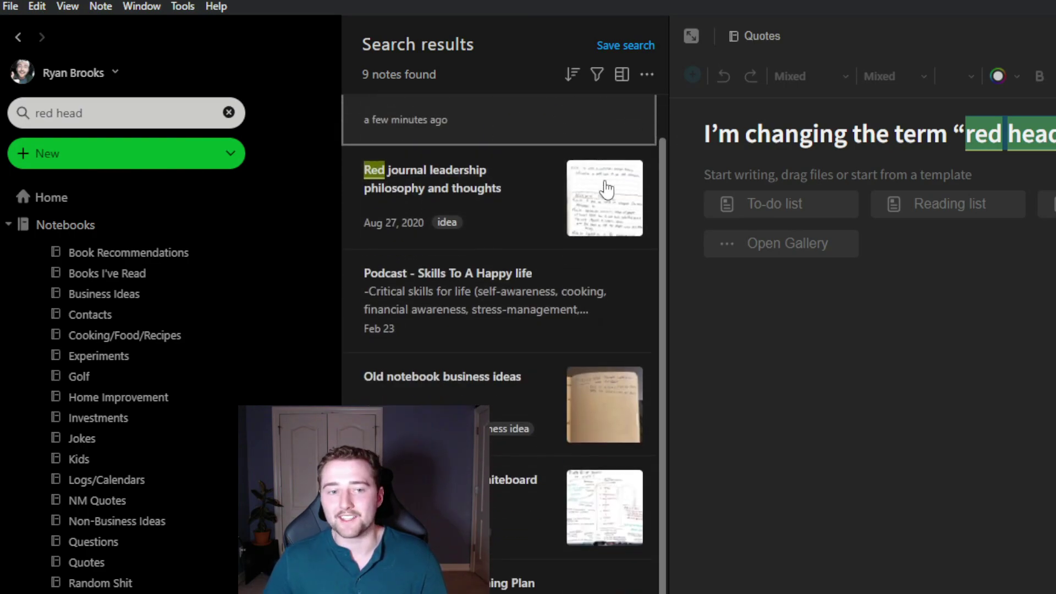
click(73, 111)
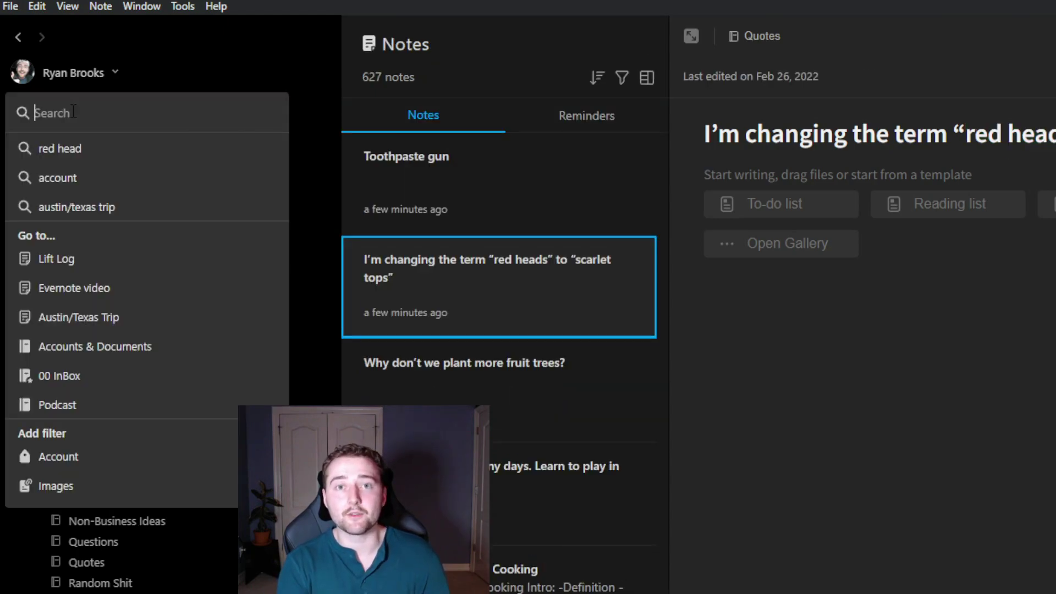
- Search notes for 'austin' and read the Austin/Texas Trip note down to its handwritten page
text(austin)
key(Return)
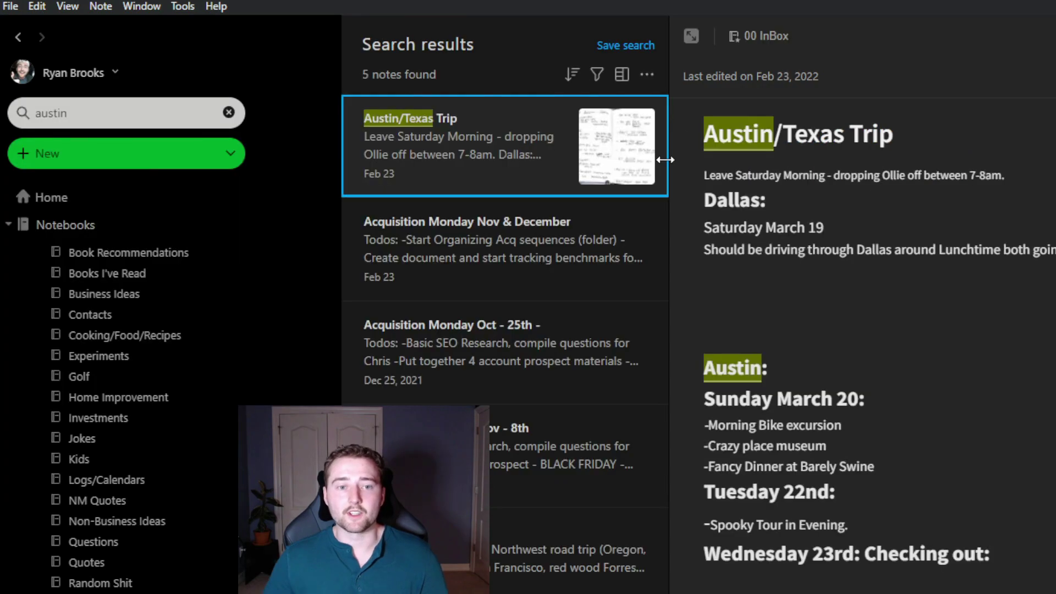
scroll(893, 271, down, 6)
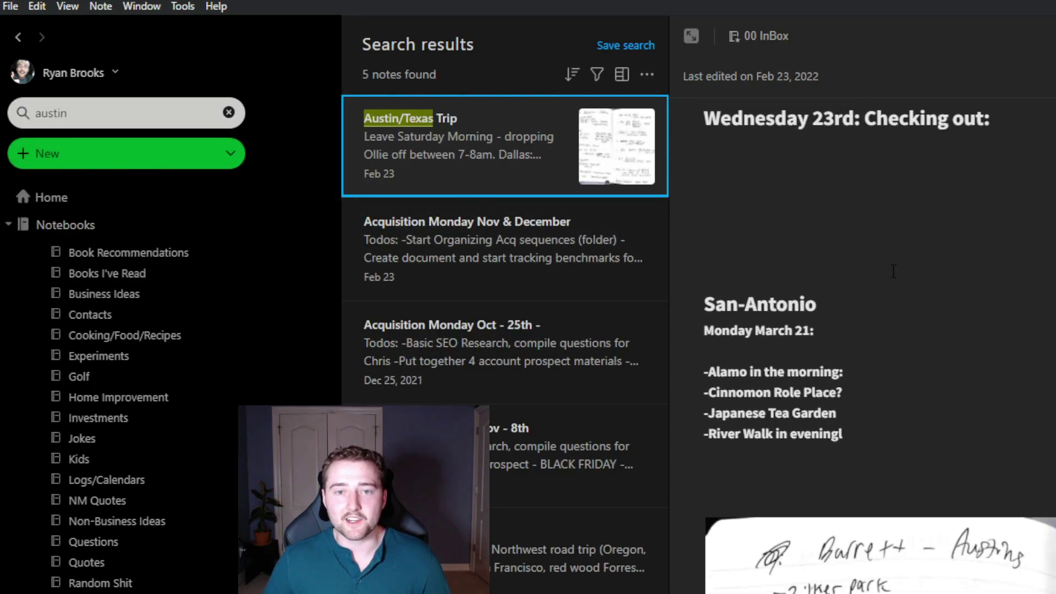
scroll(954, 275, down, 7)
scroll(956, 292, up, 10)
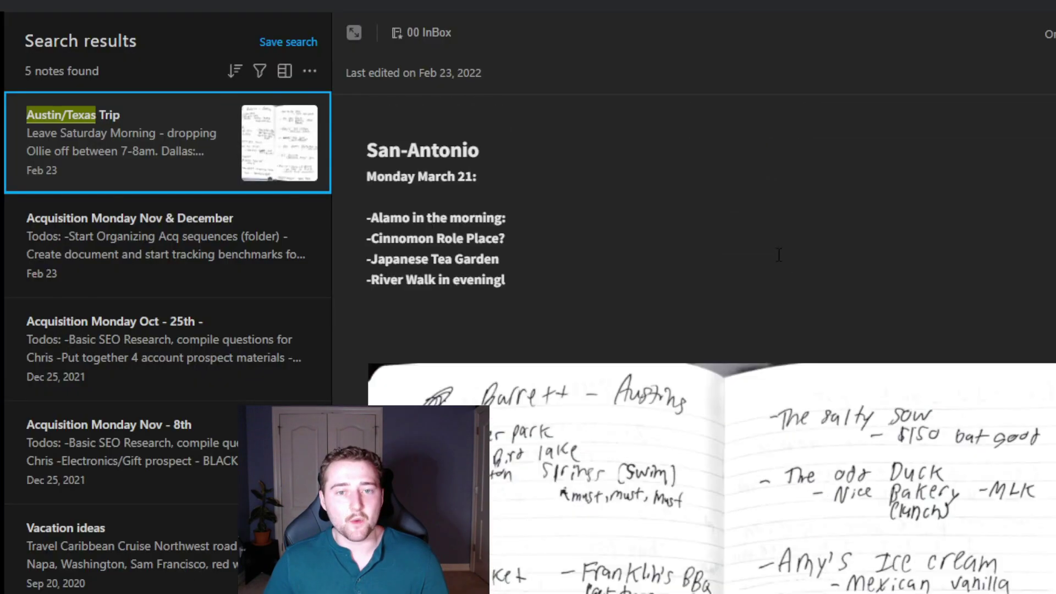
scroll(881, 395, down, 5)
scroll(878, 393, down, 4)
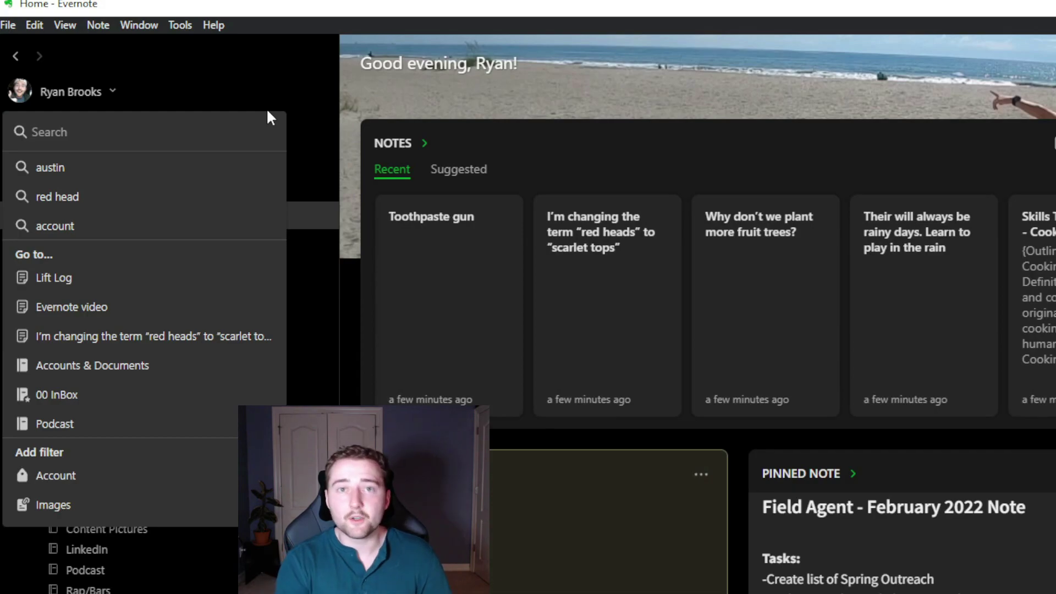
- Search notes for 'recipe' to find the three matching notes
text(recipe)
key(Return)
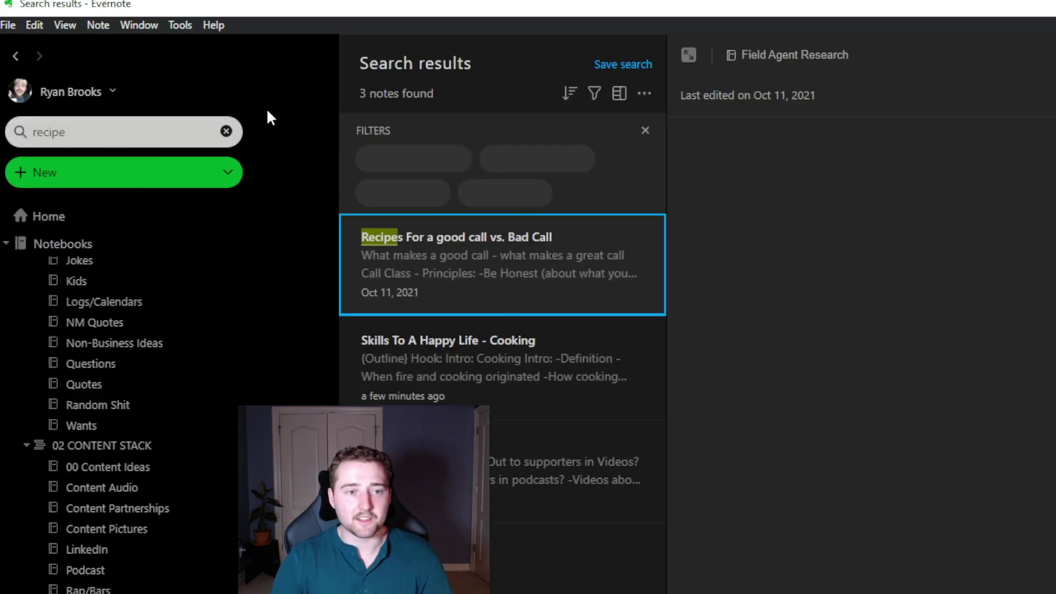